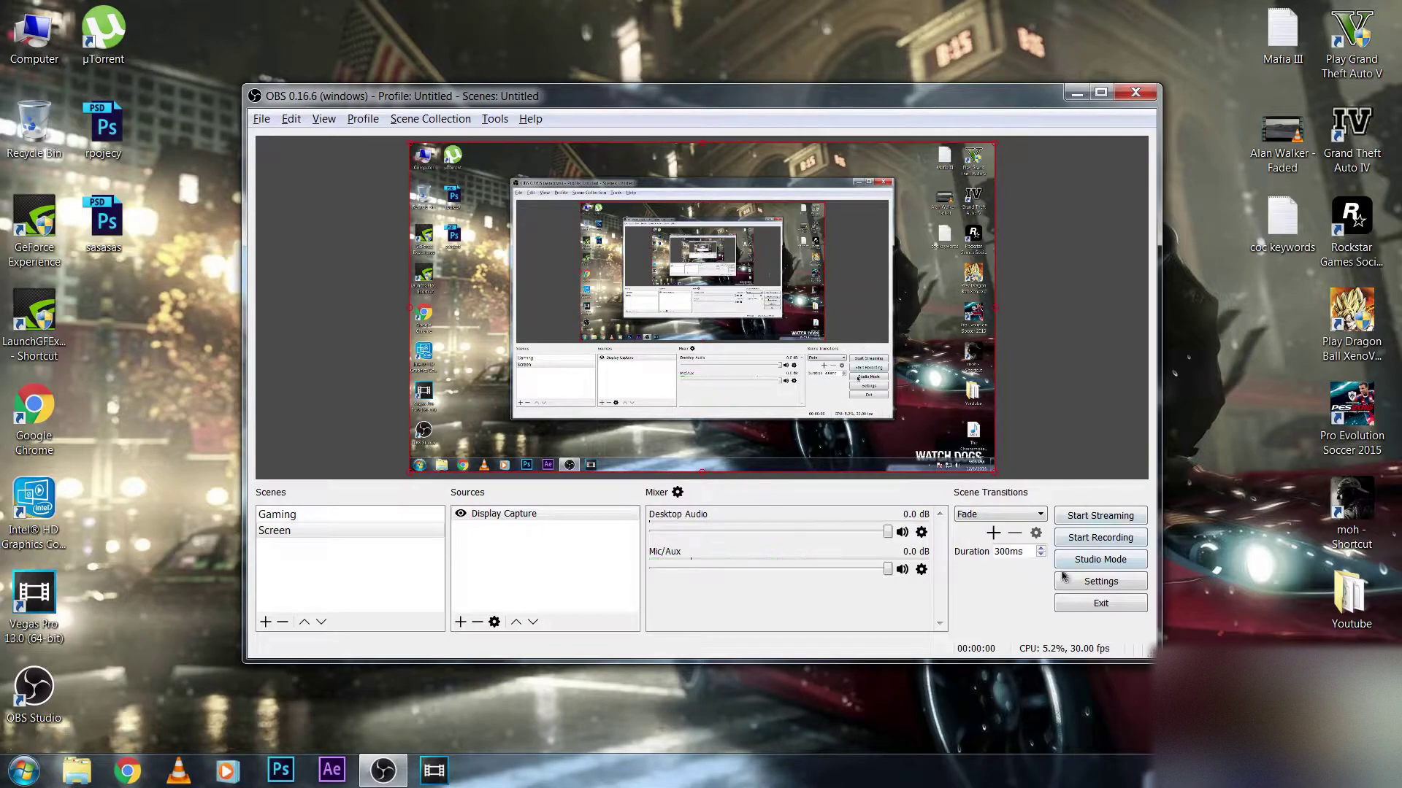
Open Settings, preview the Dark theme, revert to Default, and show the Stream page.
{"action": "left_click", "coordinate": [1102, 584]}
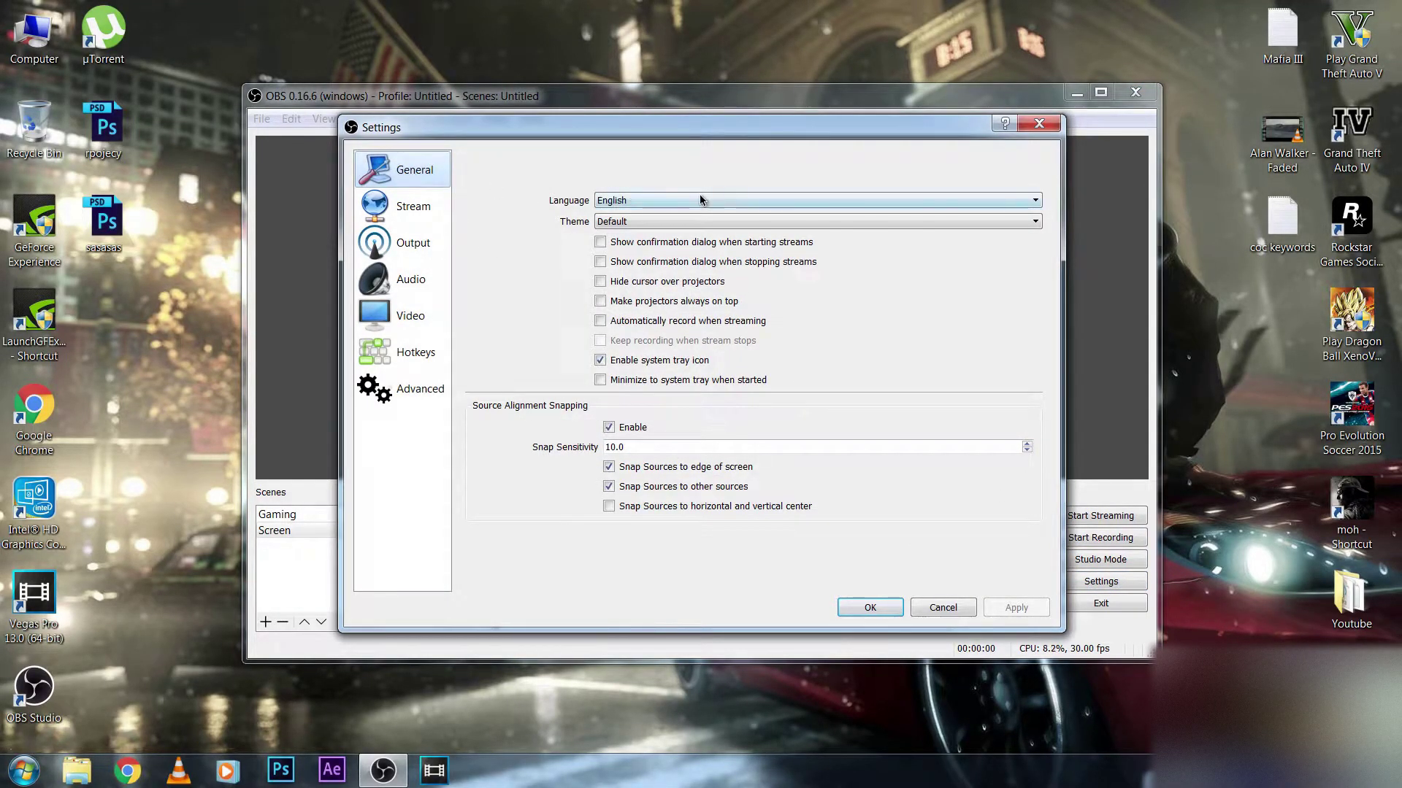
{"action": "left_click", "coordinate": [626, 223]}
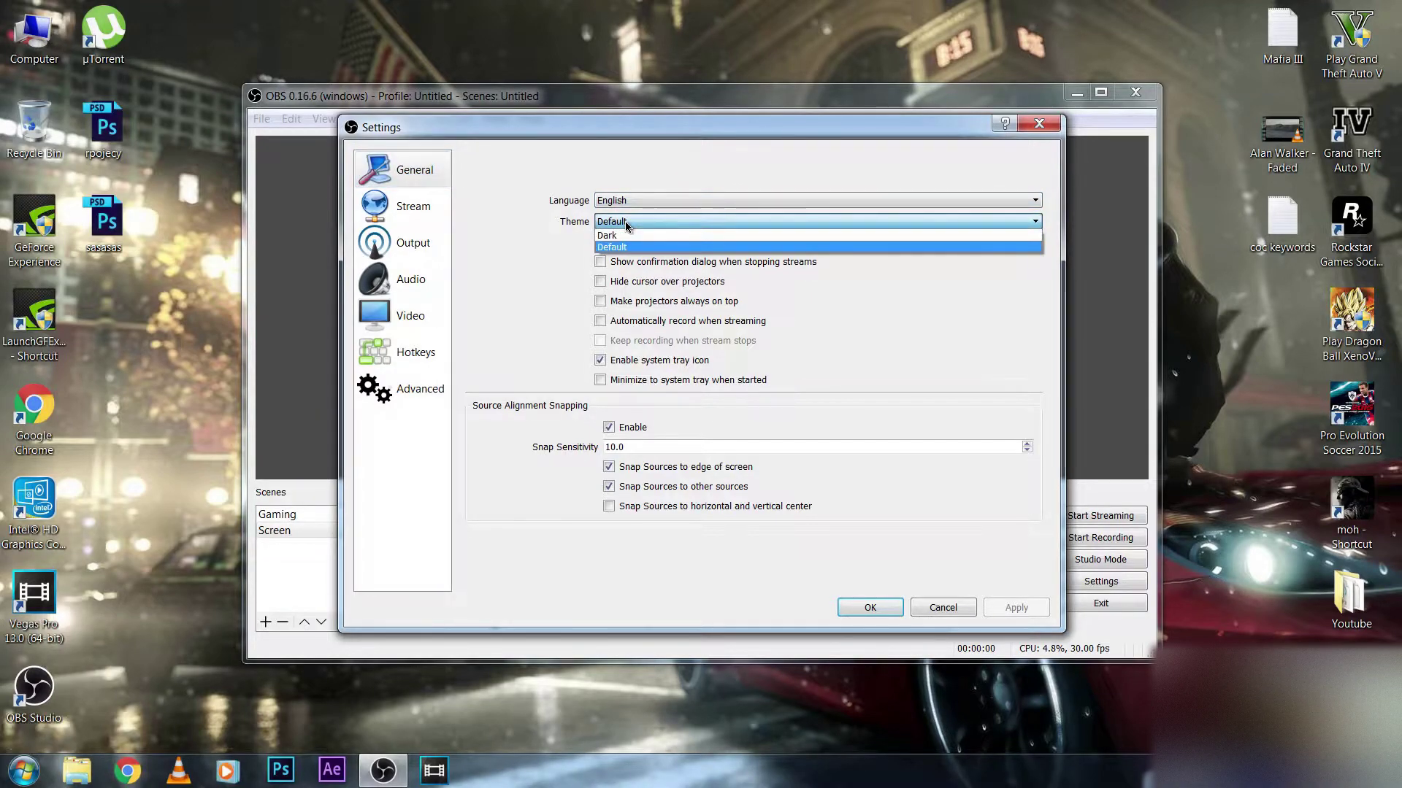
{"action": "left_click", "coordinate": [628, 238]}
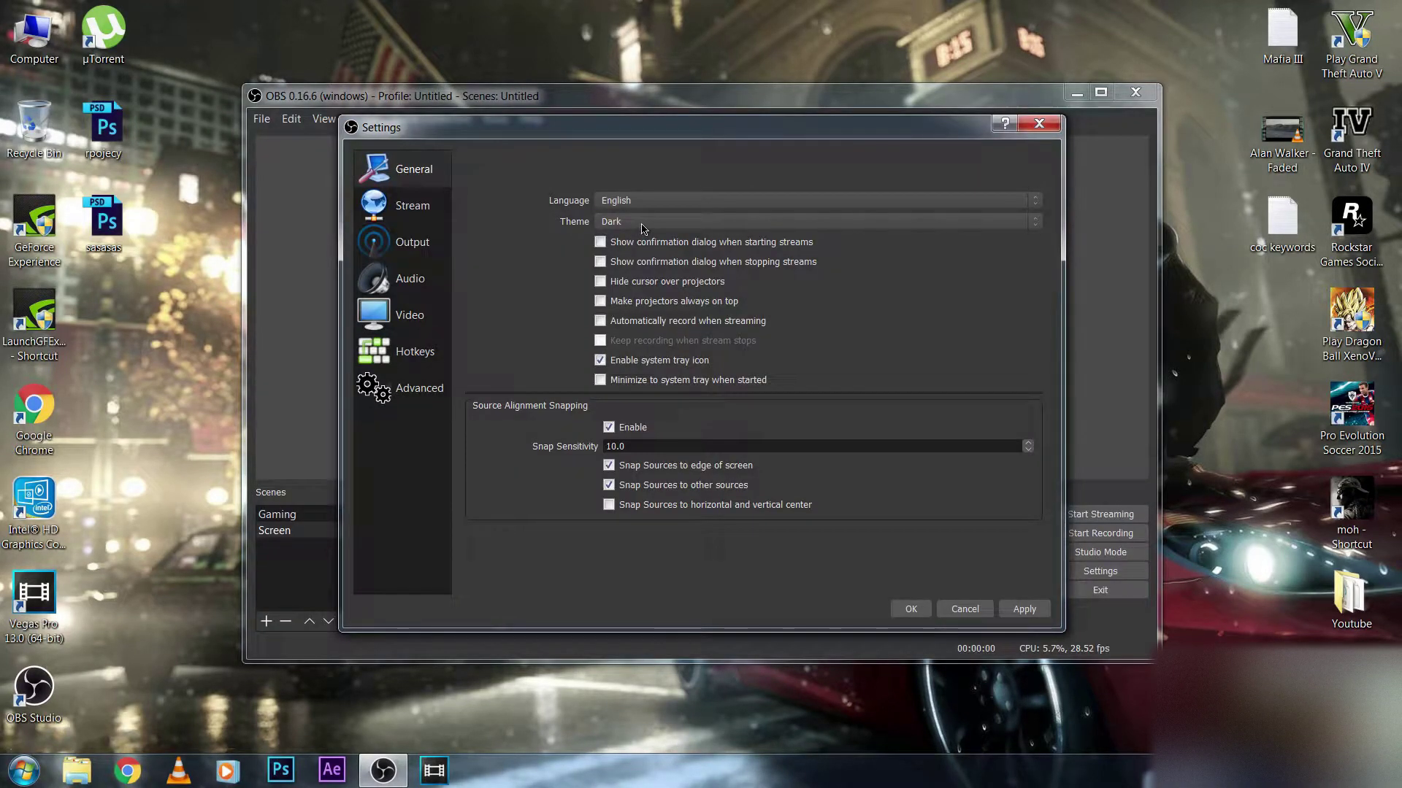
{"action": "left_click", "coordinate": [642, 226]}
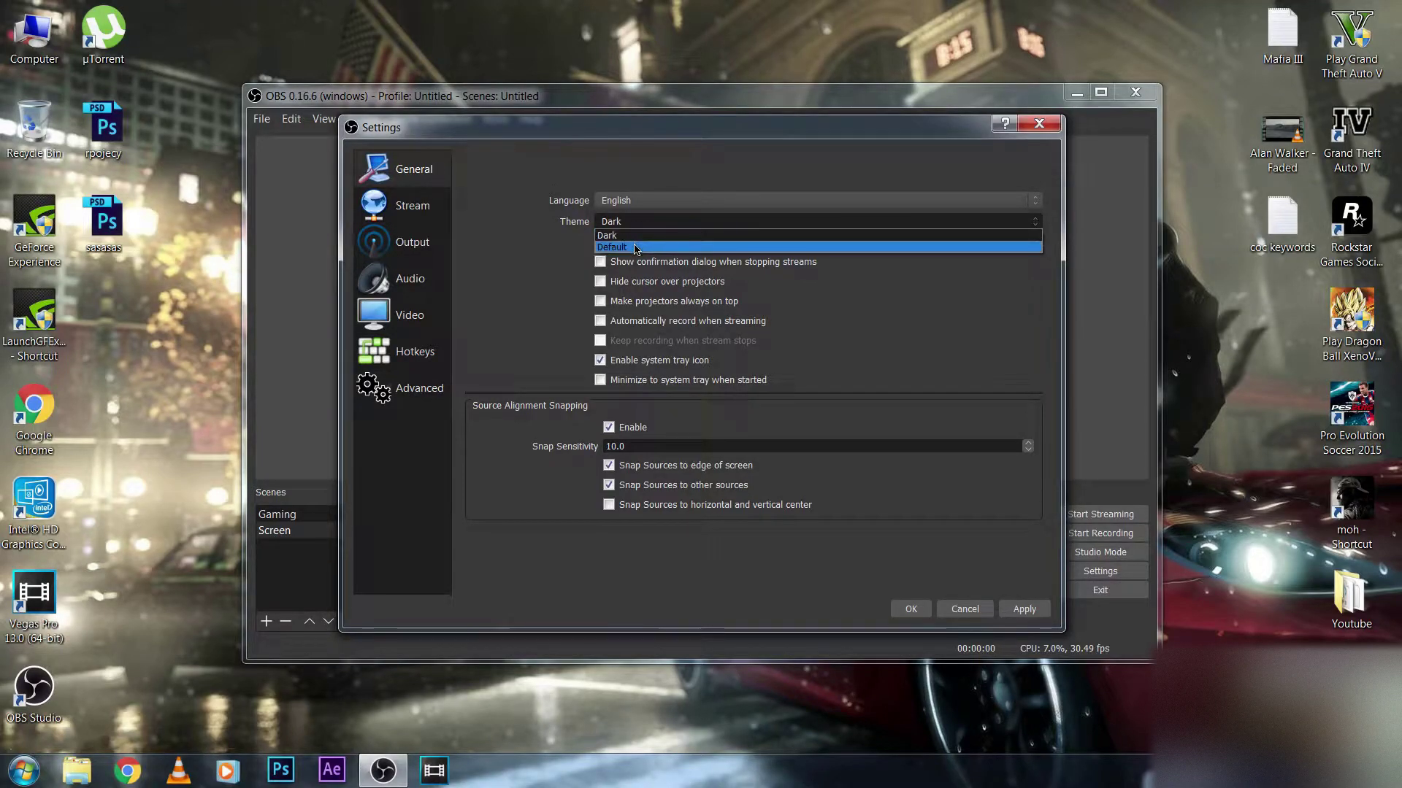
{"action": "left_click", "coordinate": [635, 248]}
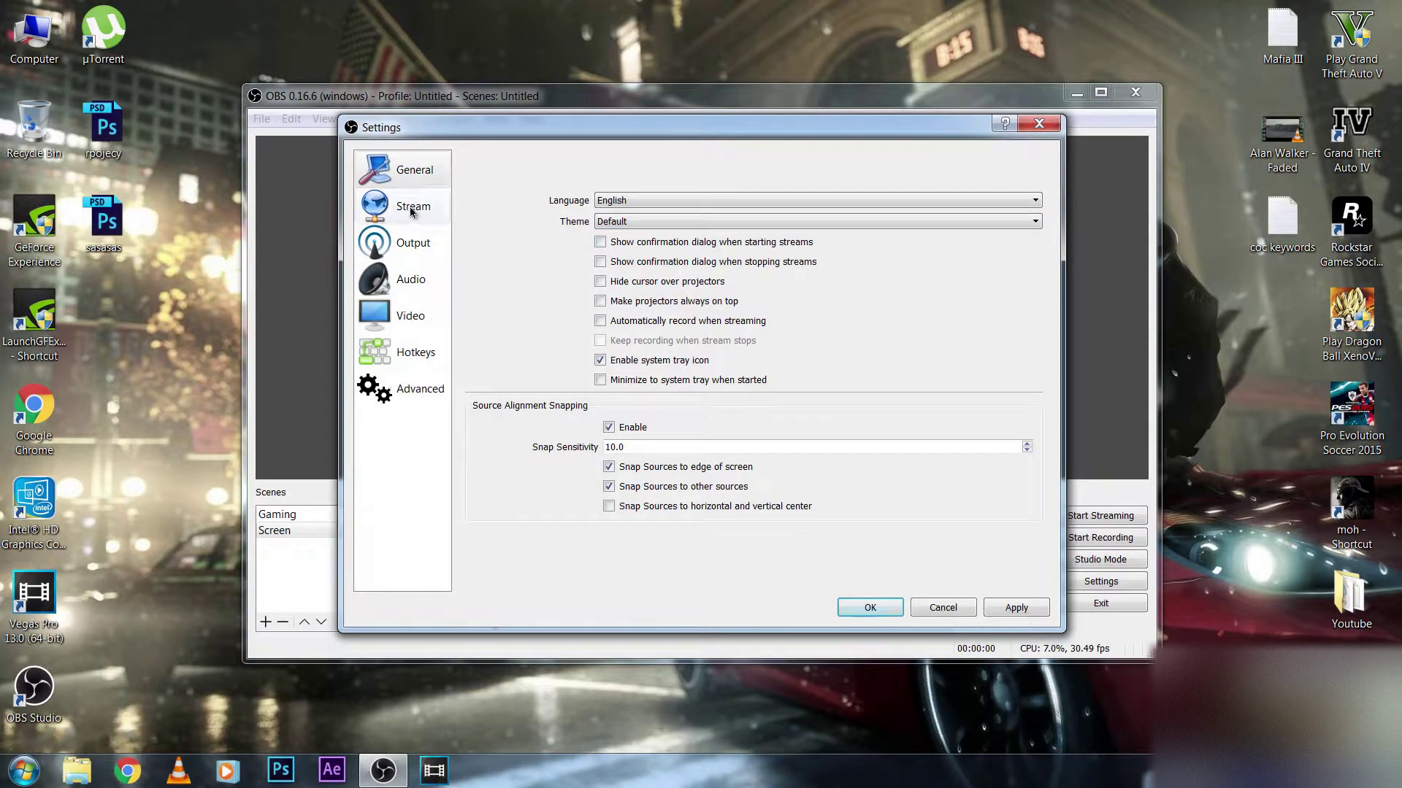
{"action": "left_click", "coordinate": [411, 212]}
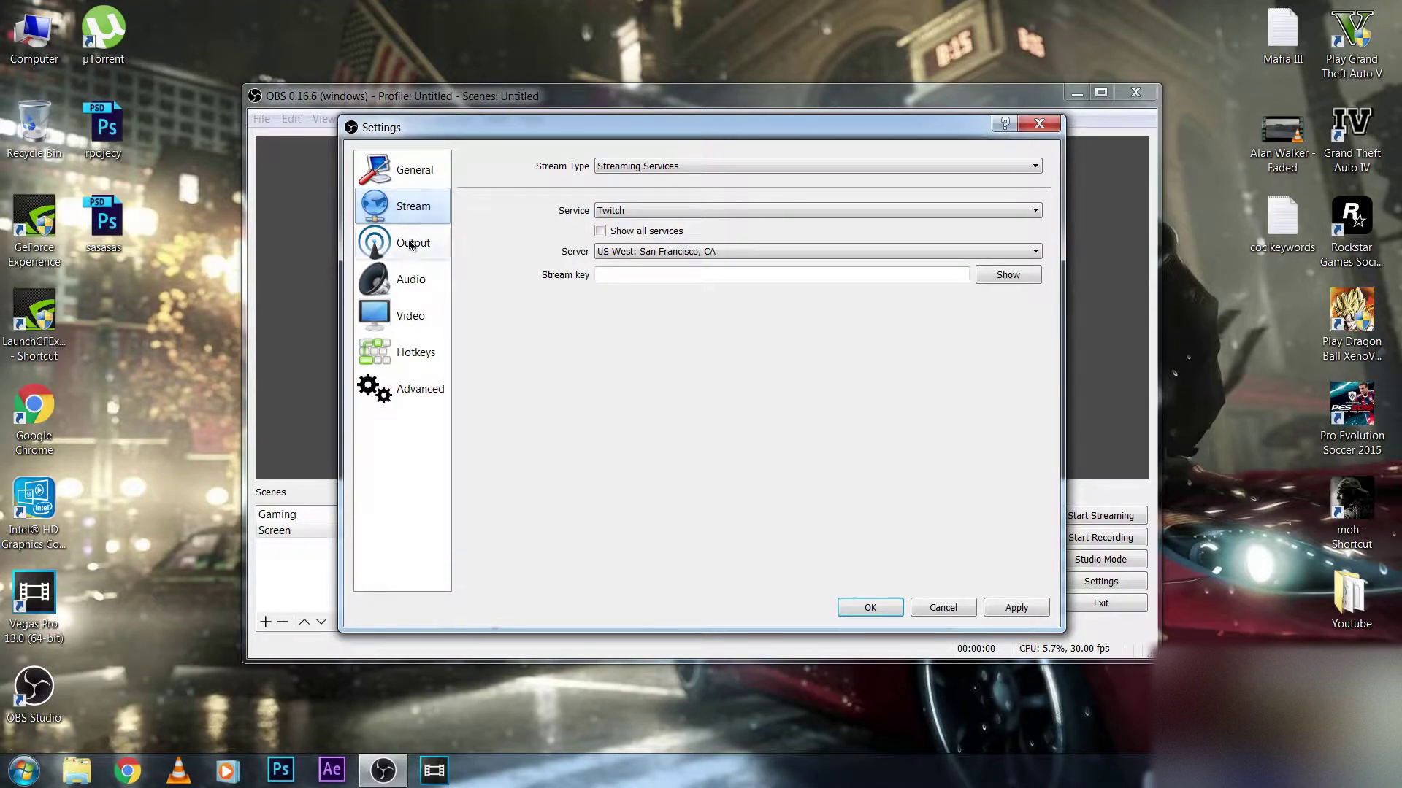
On the Output page, keep Advanced mode and view the Recording tab with Standard type.
{"action": "left_click", "coordinate": [411, 243]}
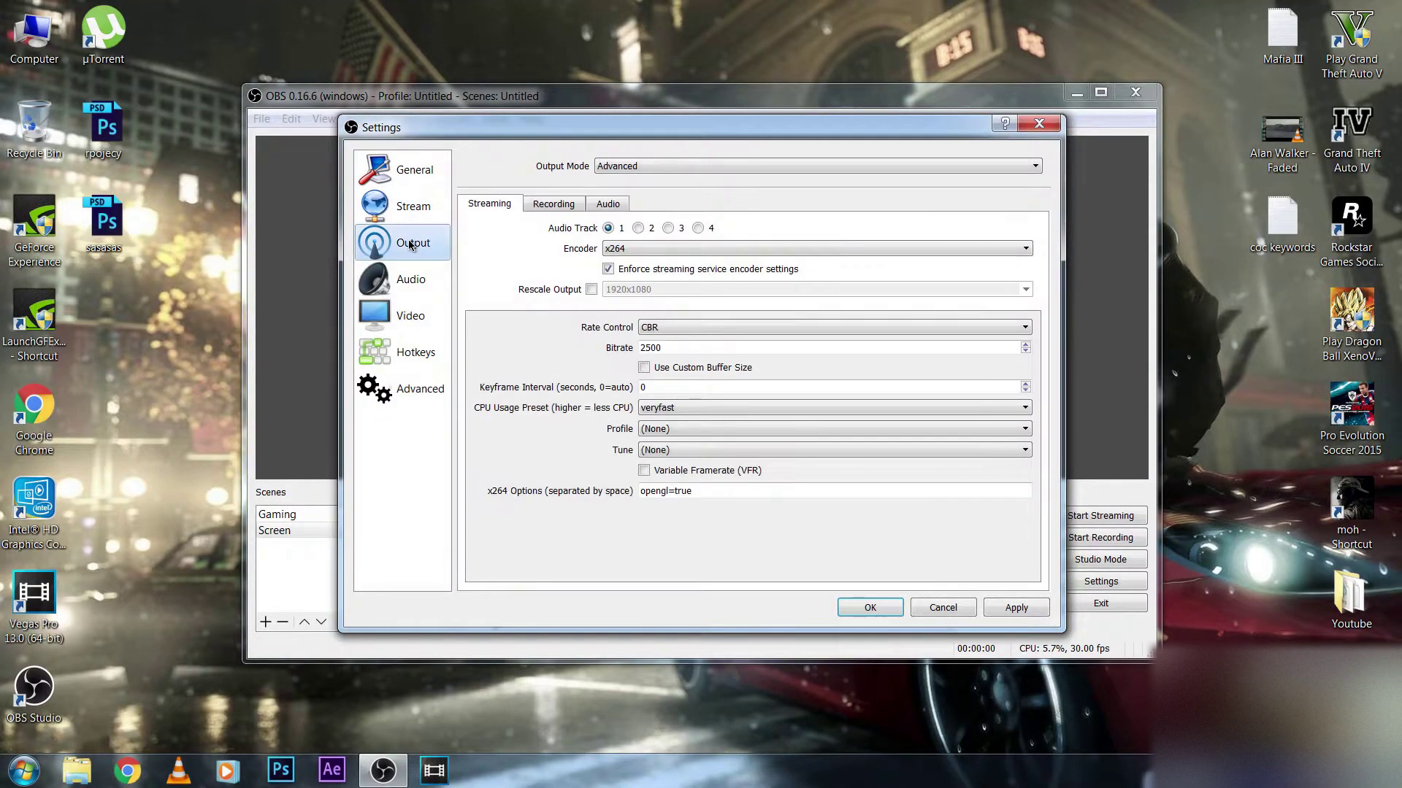
{"action": "left_click", "coordinate": [613, 166]}
{"action": "left_click", "coordinate": [614, 192]}
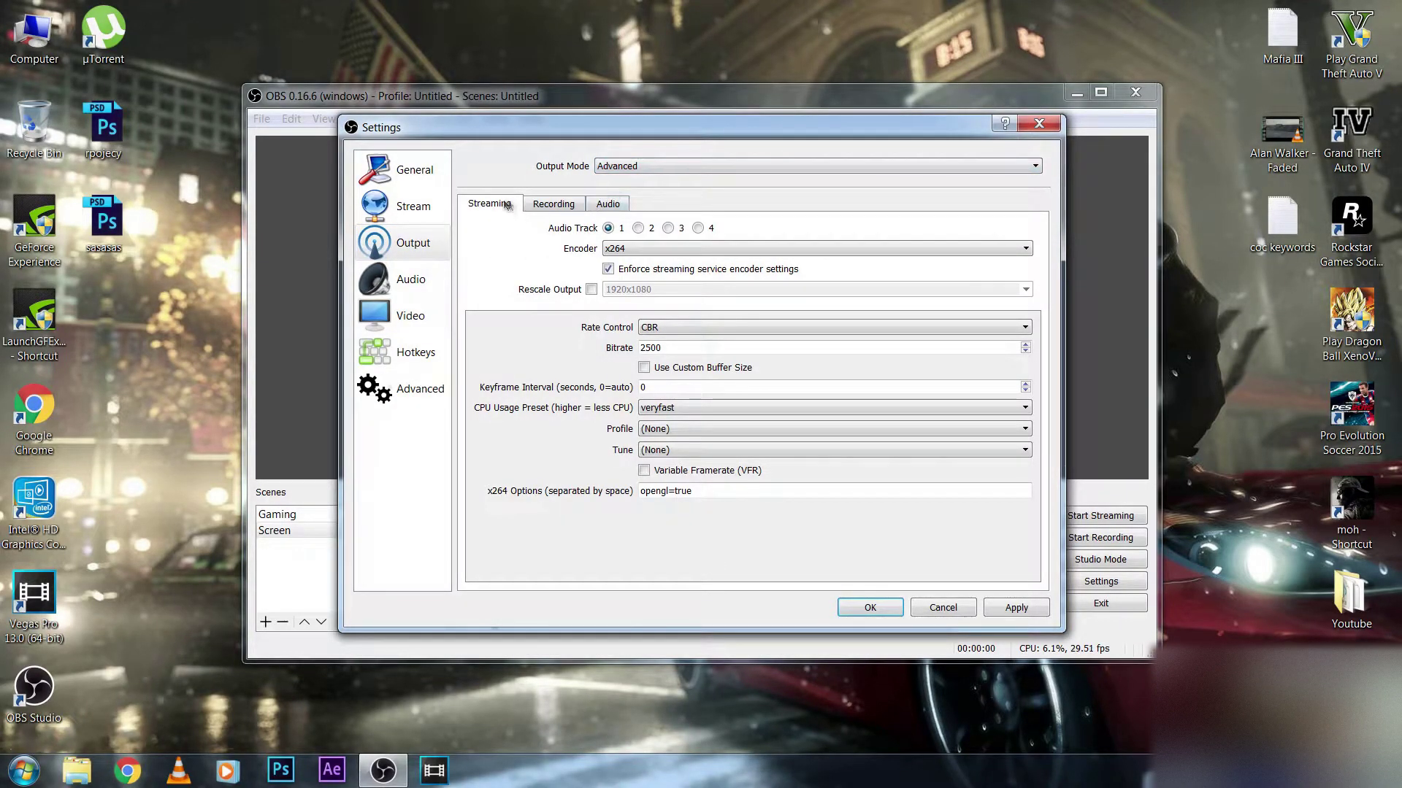
{"action": "left_click", "coordinate": [553, 203]}
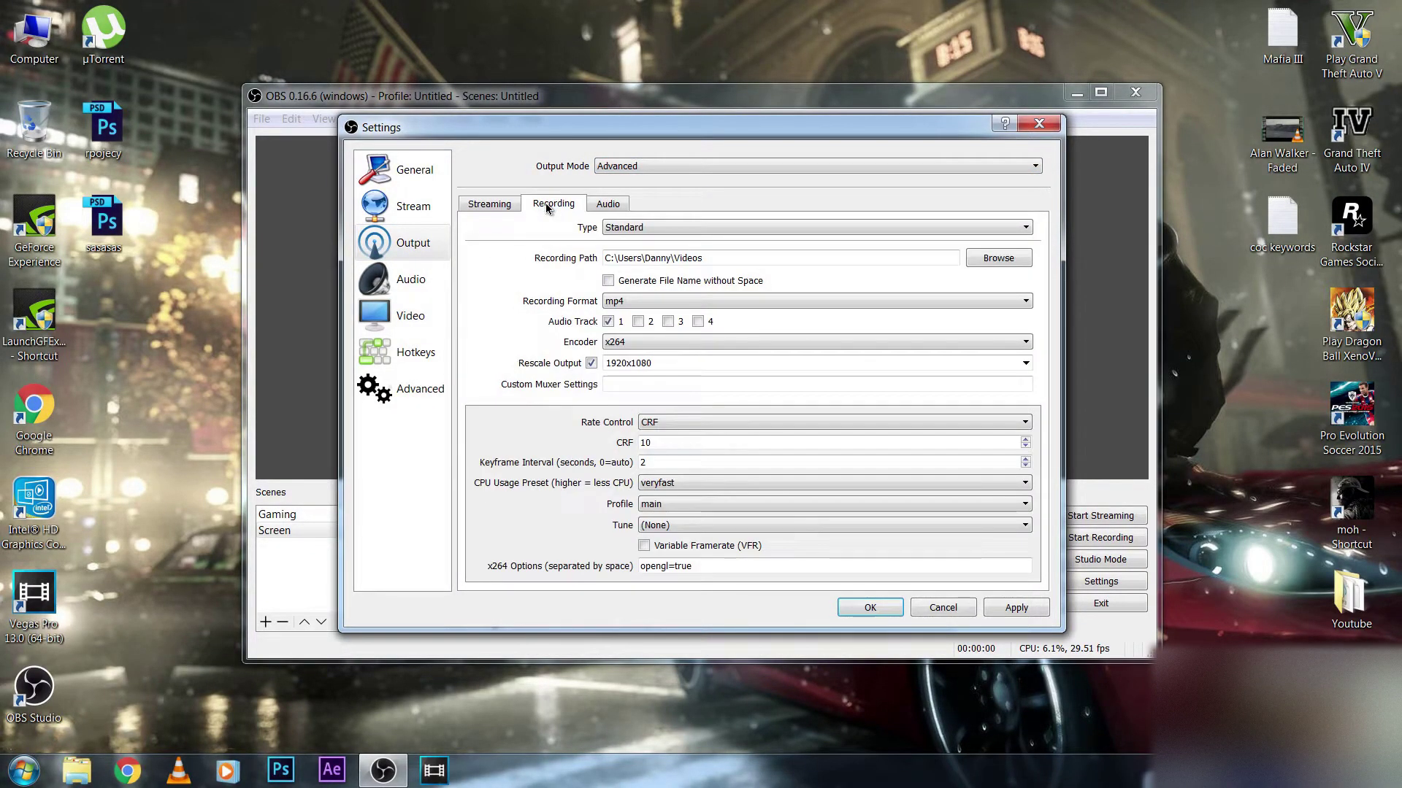
{"action": "left_click", "coordinate": [636, 230]}
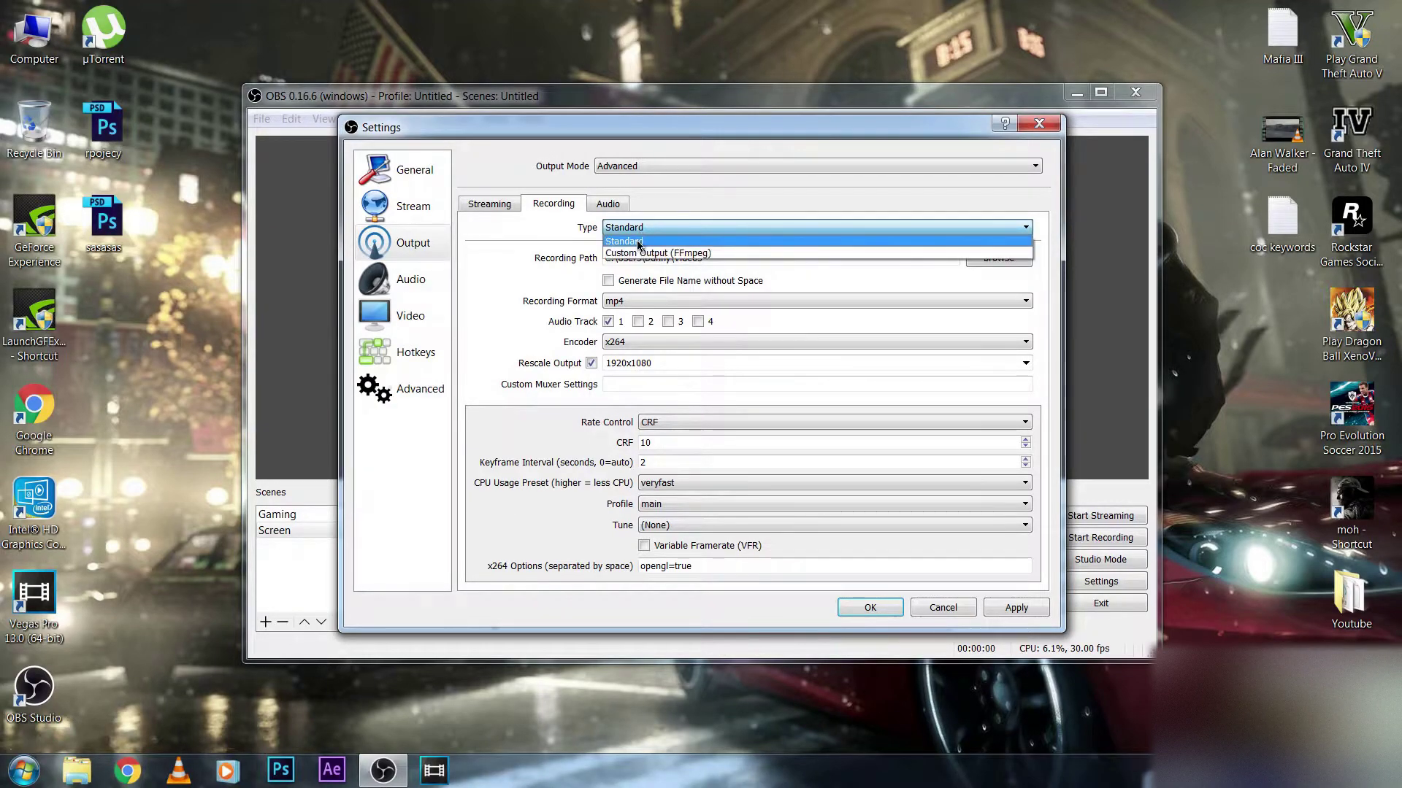
{"action": "left_click", "coordinate": [624, 240]}
{"action": "left_click_drag", "start_coordinate": [745, 258], "coordinate": [591, 272]}
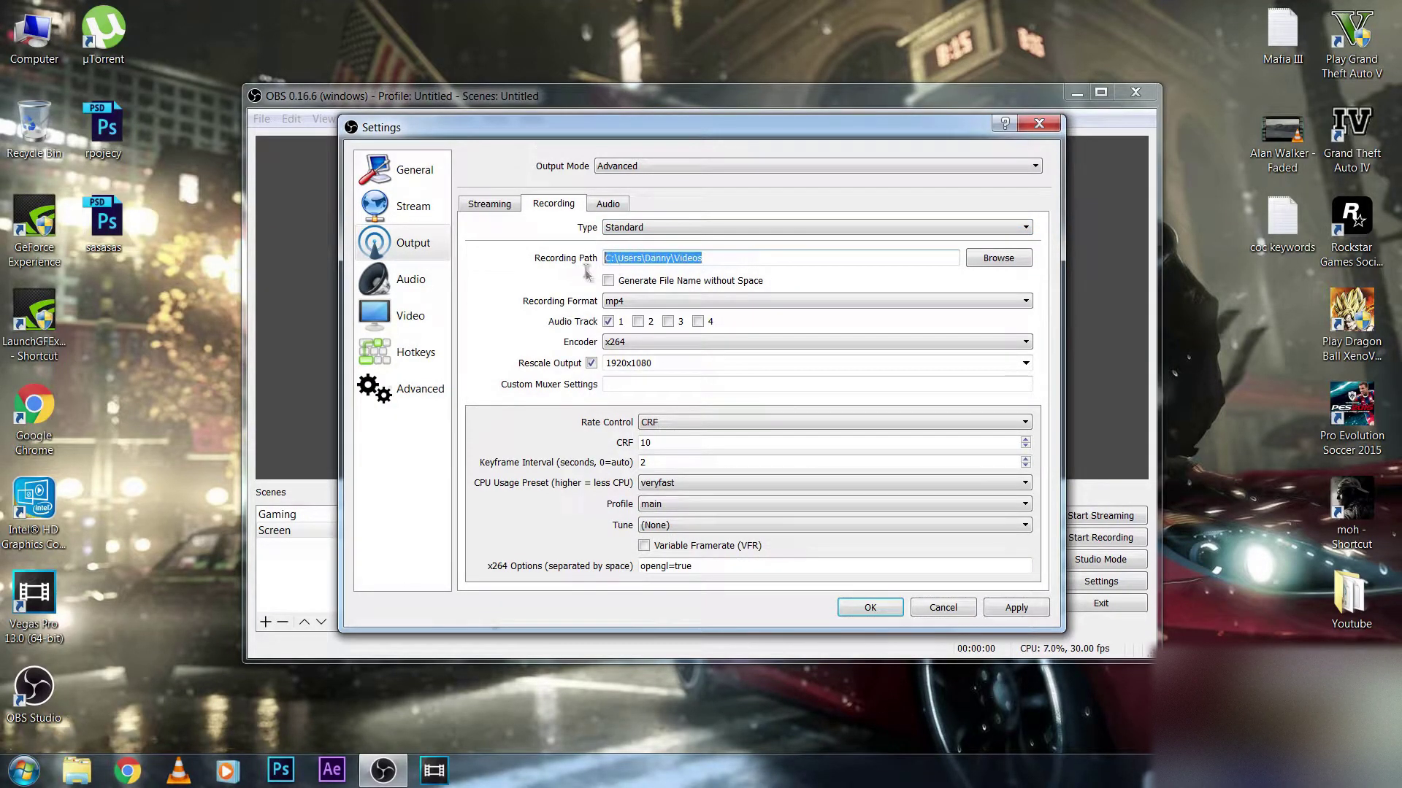
{"action": "left_click", "coordinate": [706, 260]}
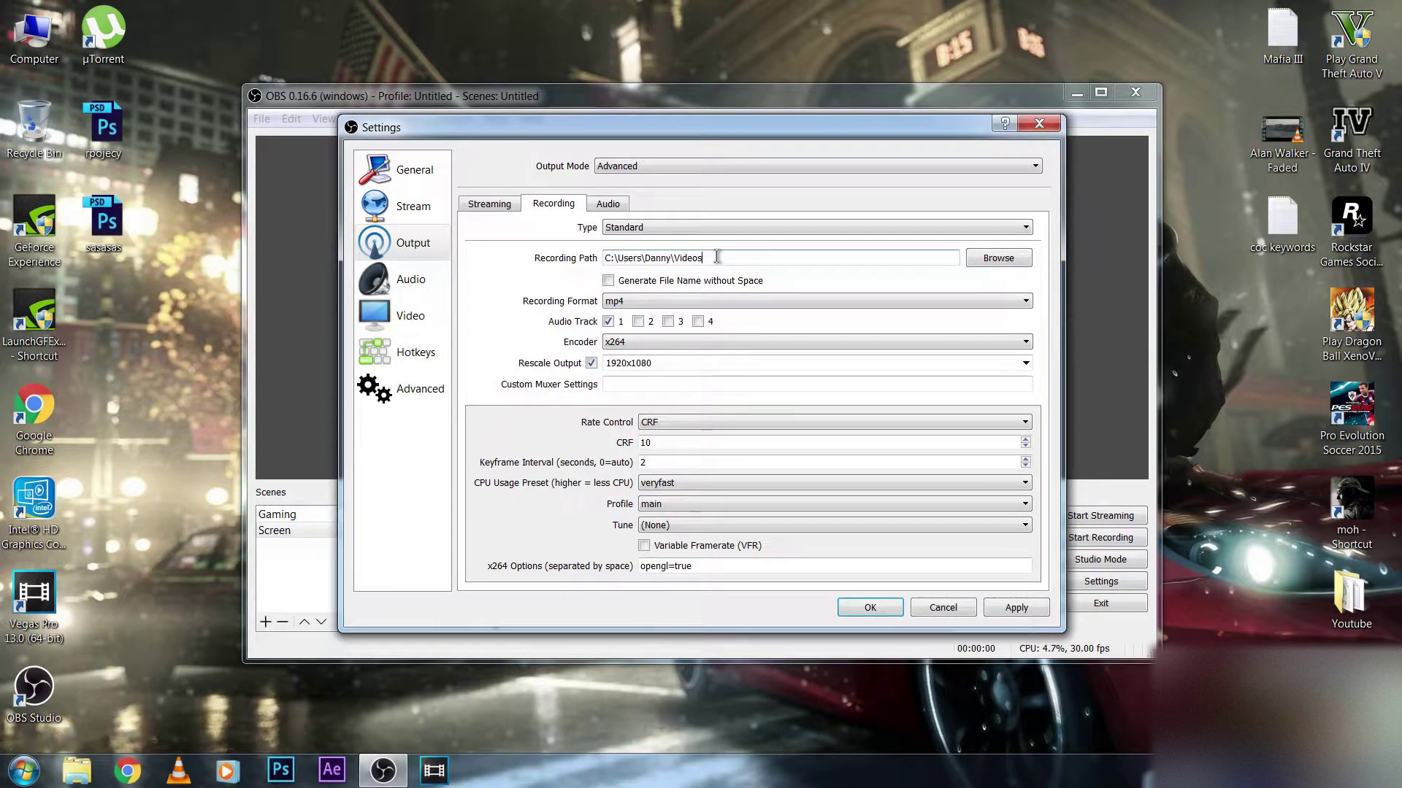
Keep mp4 as the recording format.
{"action": "left_click", "coordinate": [615, 306]}
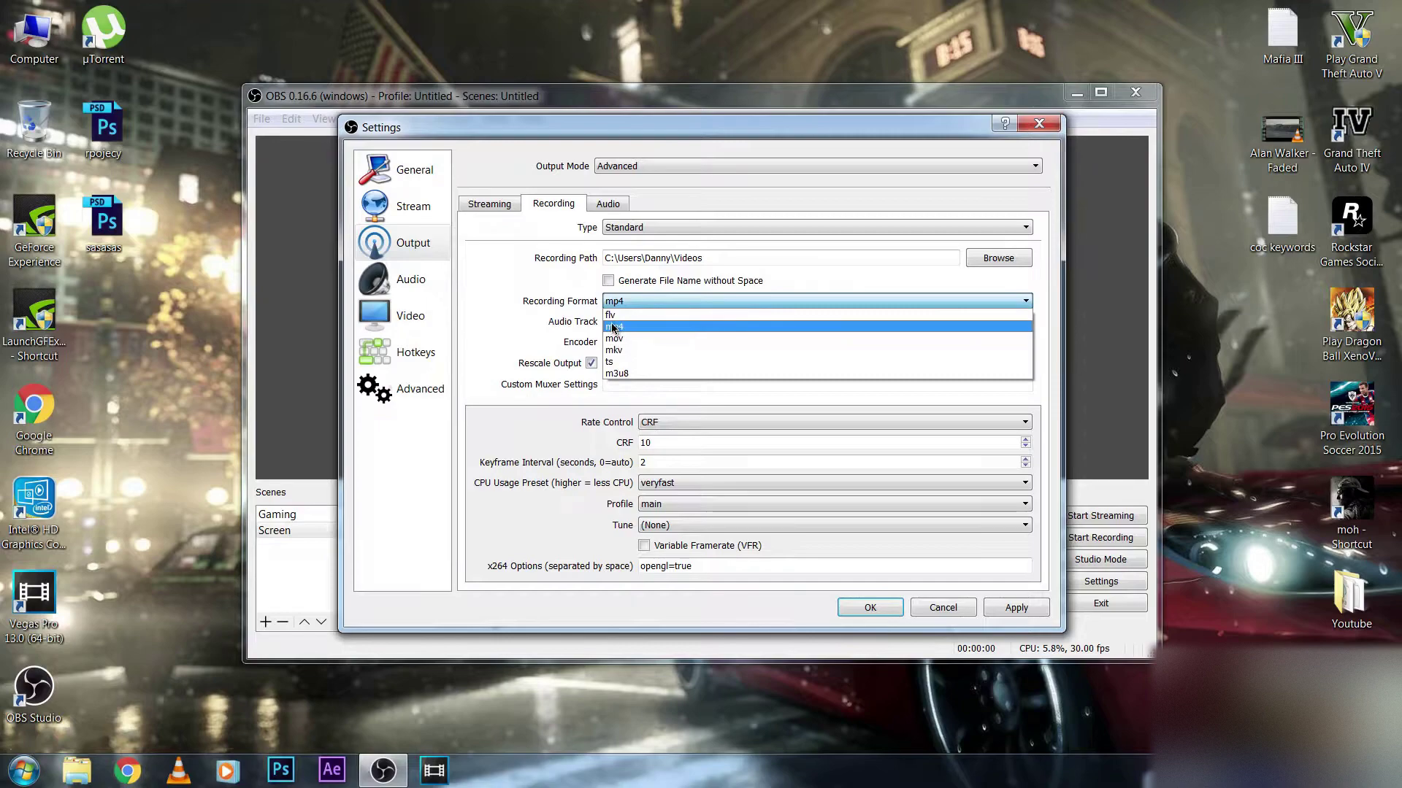
{"action": "left_click", "coordinate": [613, 325]}
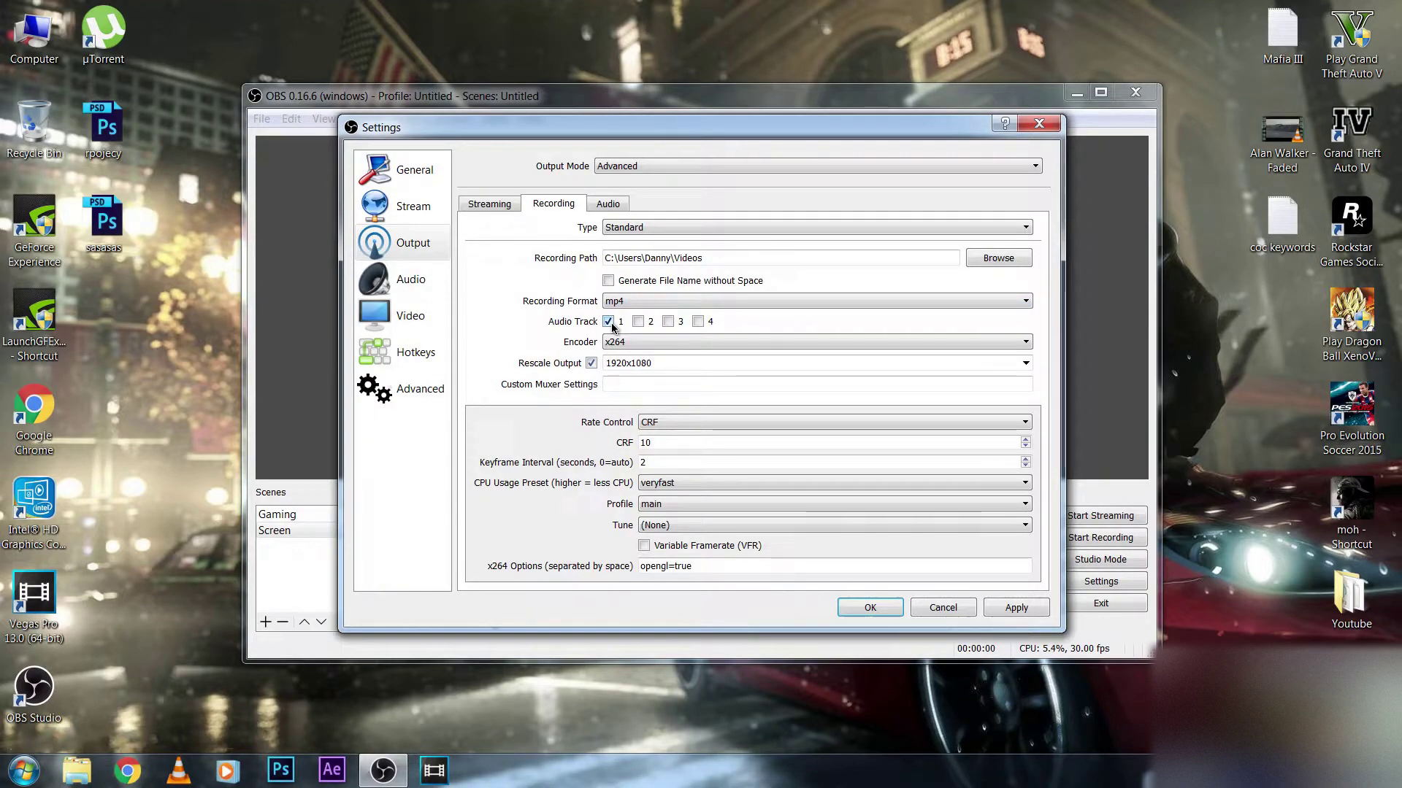
{"action": "left_click", "coordinate": [622, 305]}
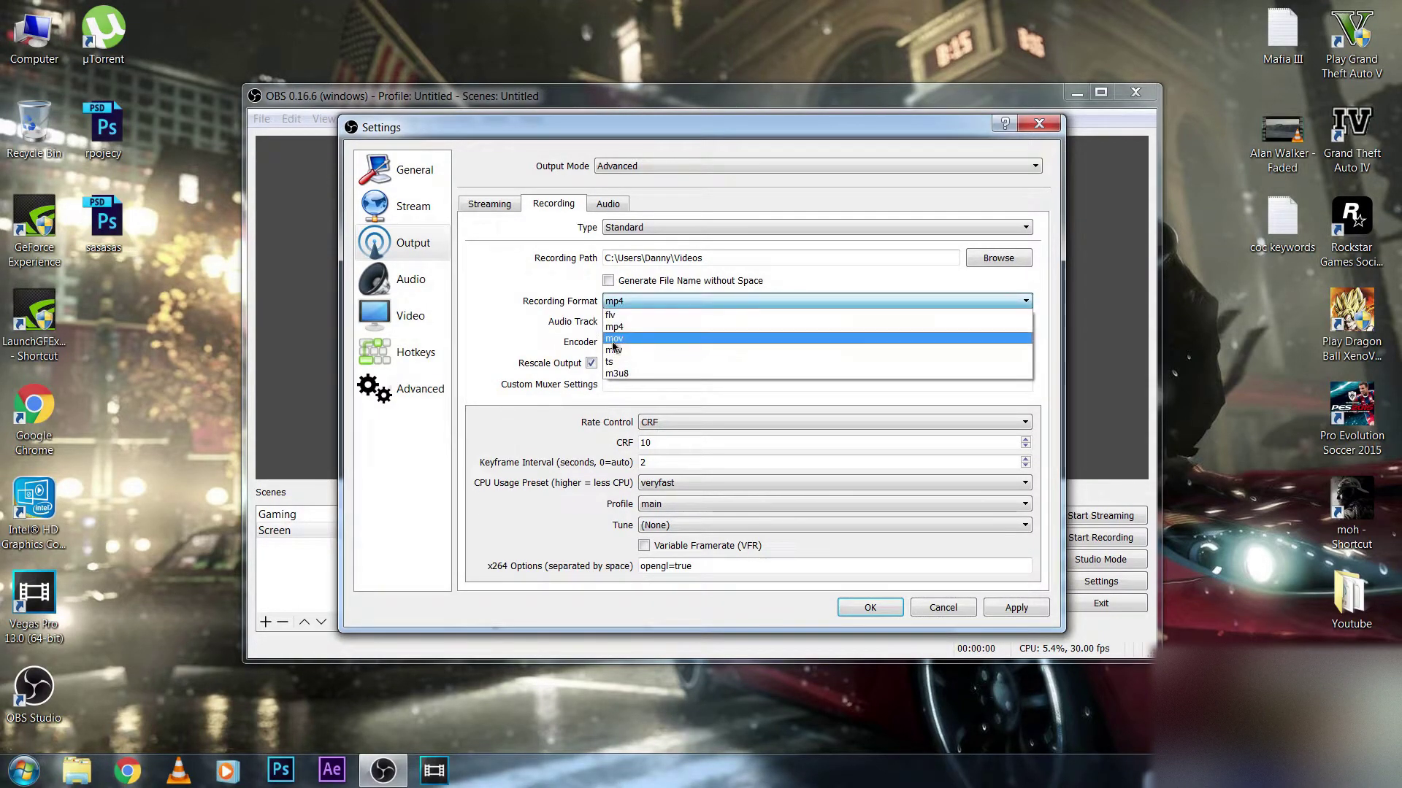
{"action": "left_click", "coordinate": [635, 300]}
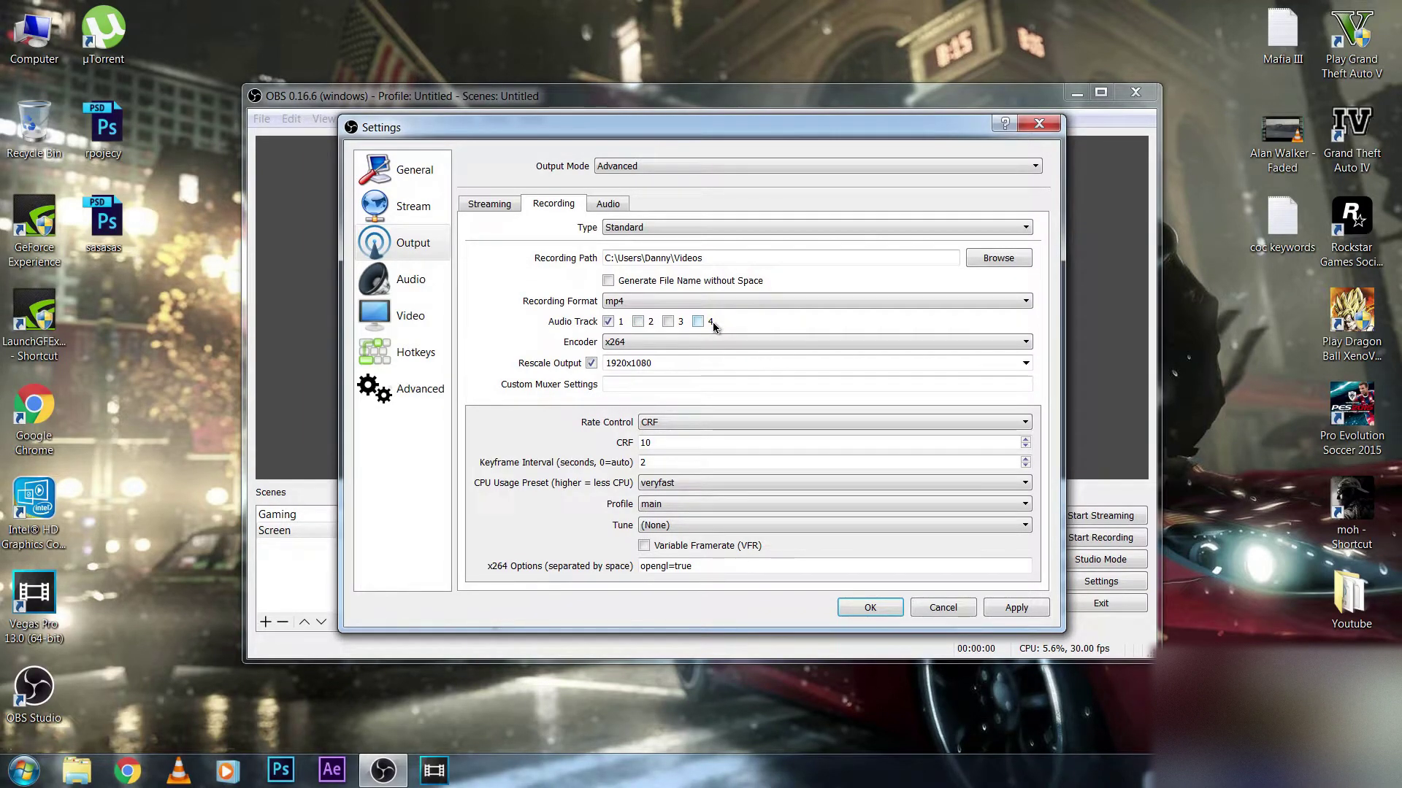
Use the x264 encoder and rescale the recording output to 1920x1080.
{"action": "left_click", "coordinate": [642, 343]}
{"action": "left_click", "coordinate": [619, 391]}
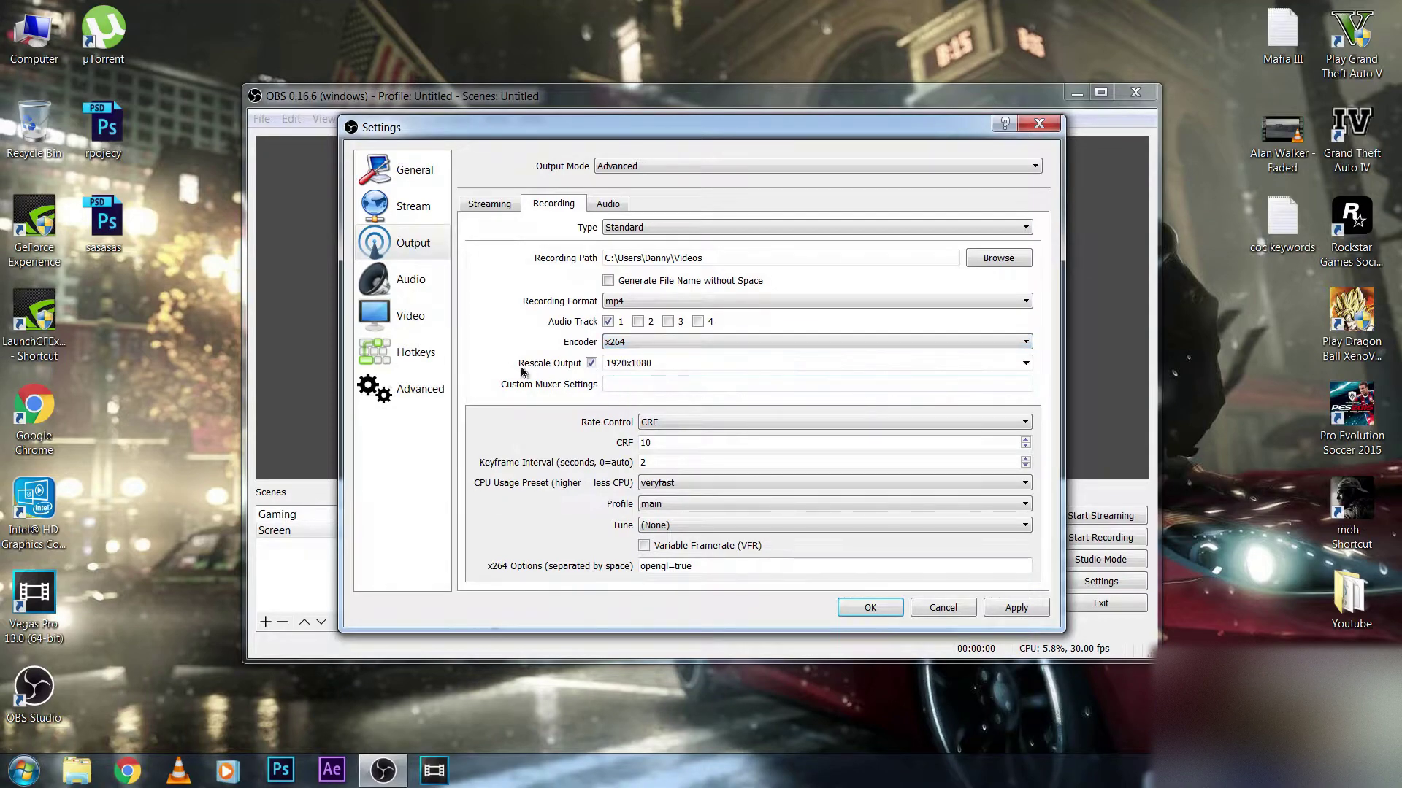
{"action": "left_click", "coordinate": [591, 363]}
{"action": "left_click", "coordinate": [591, 364]}
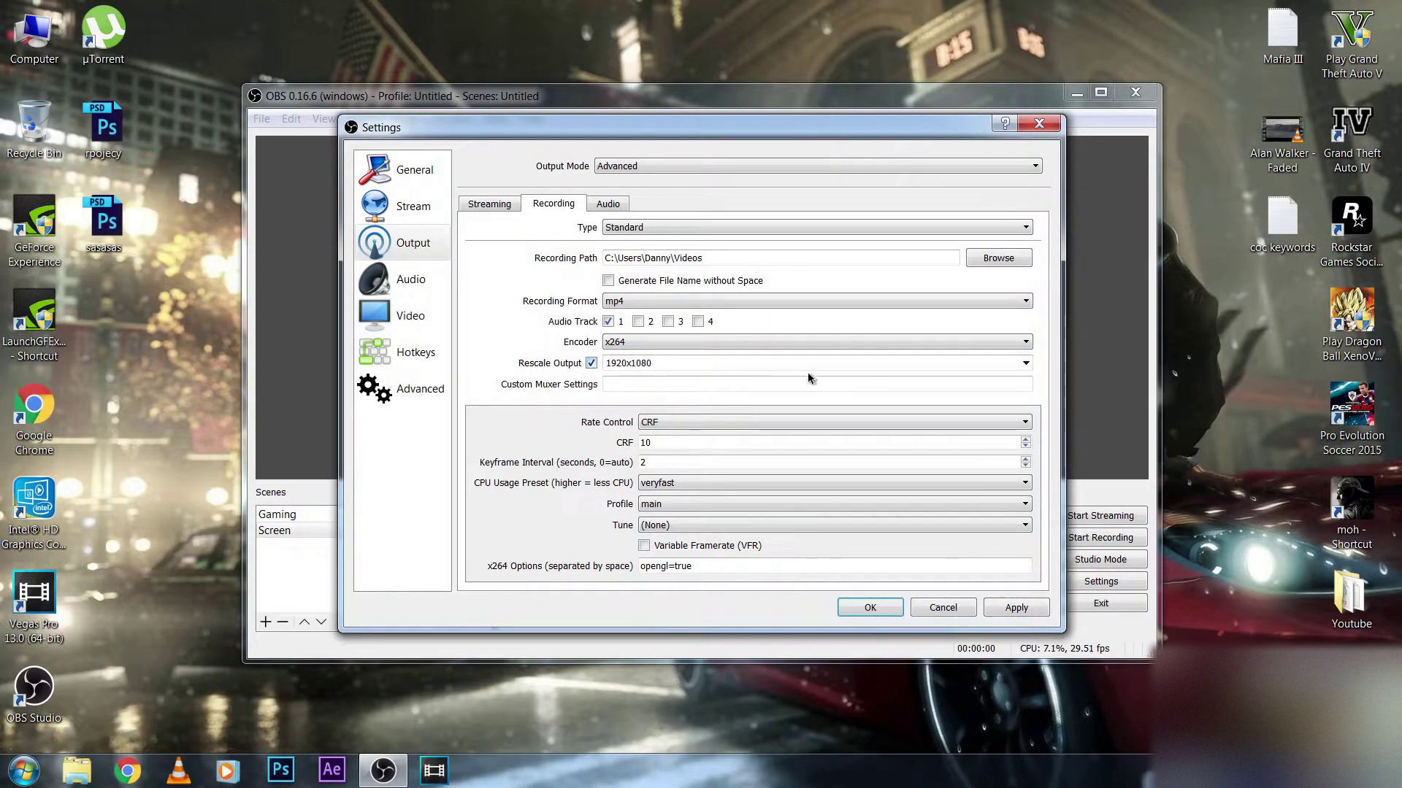
{"action": "left_click", "coordinate": [1025, 363]}
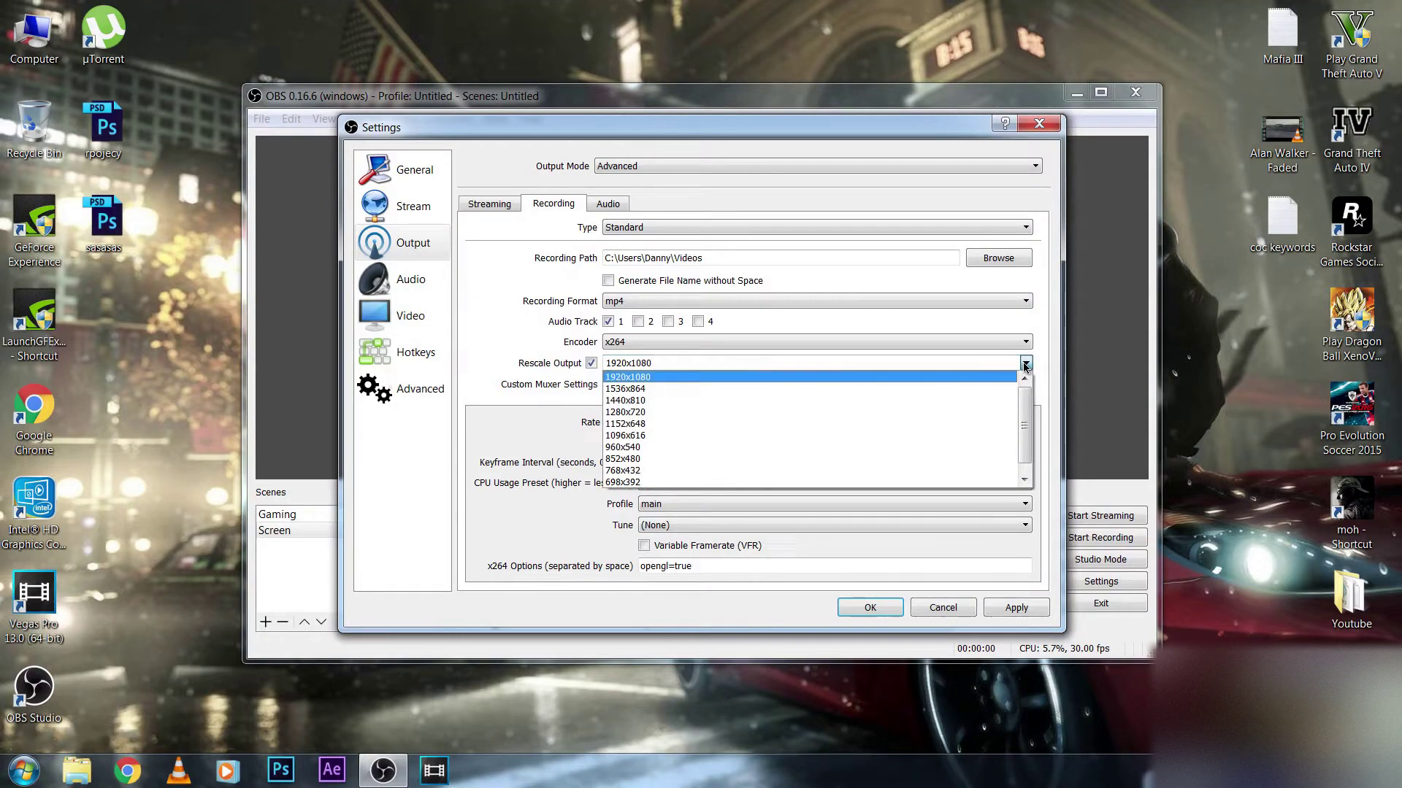
{"action": "left_click", "coordinate": [765, 376]}
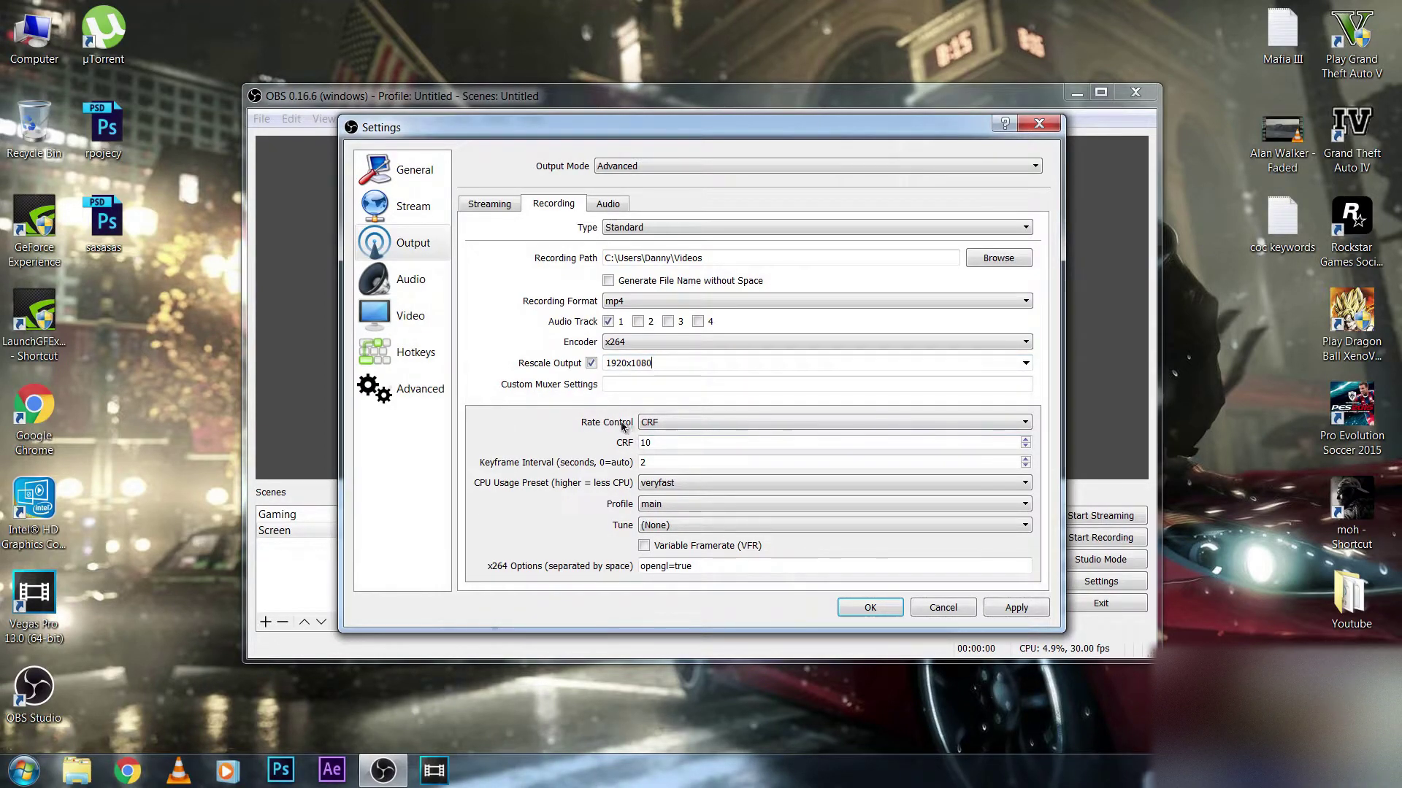
Keep CRF rate control at 10 with a 2-second keyframe interval.
{"action": "left_click", "coordinate": [673, 421]}
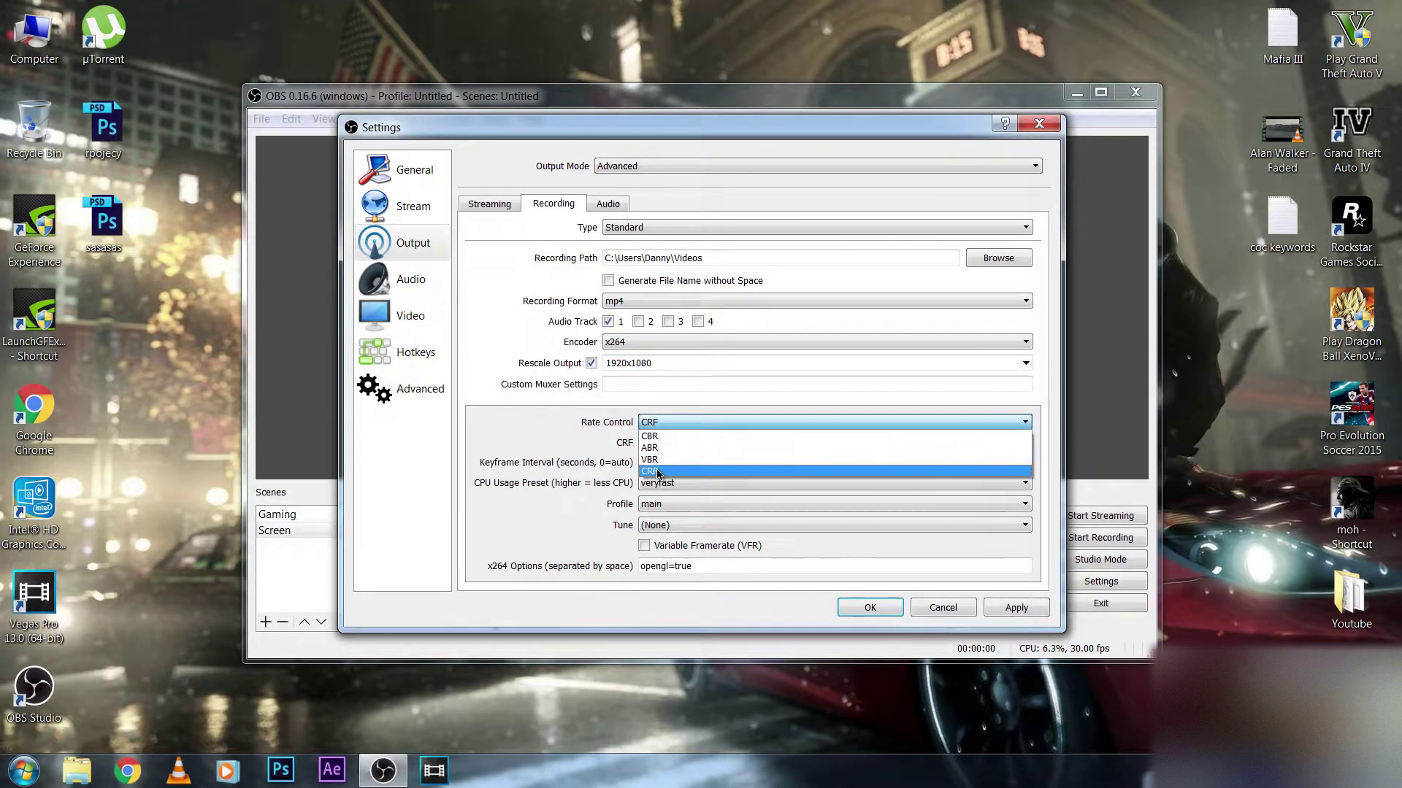
{"action": "left_click", "coordinate": [657, 472]}
{"action": "left_click_drag", "start_coordinate": [650, 443], "coordinate": [631, 446]}
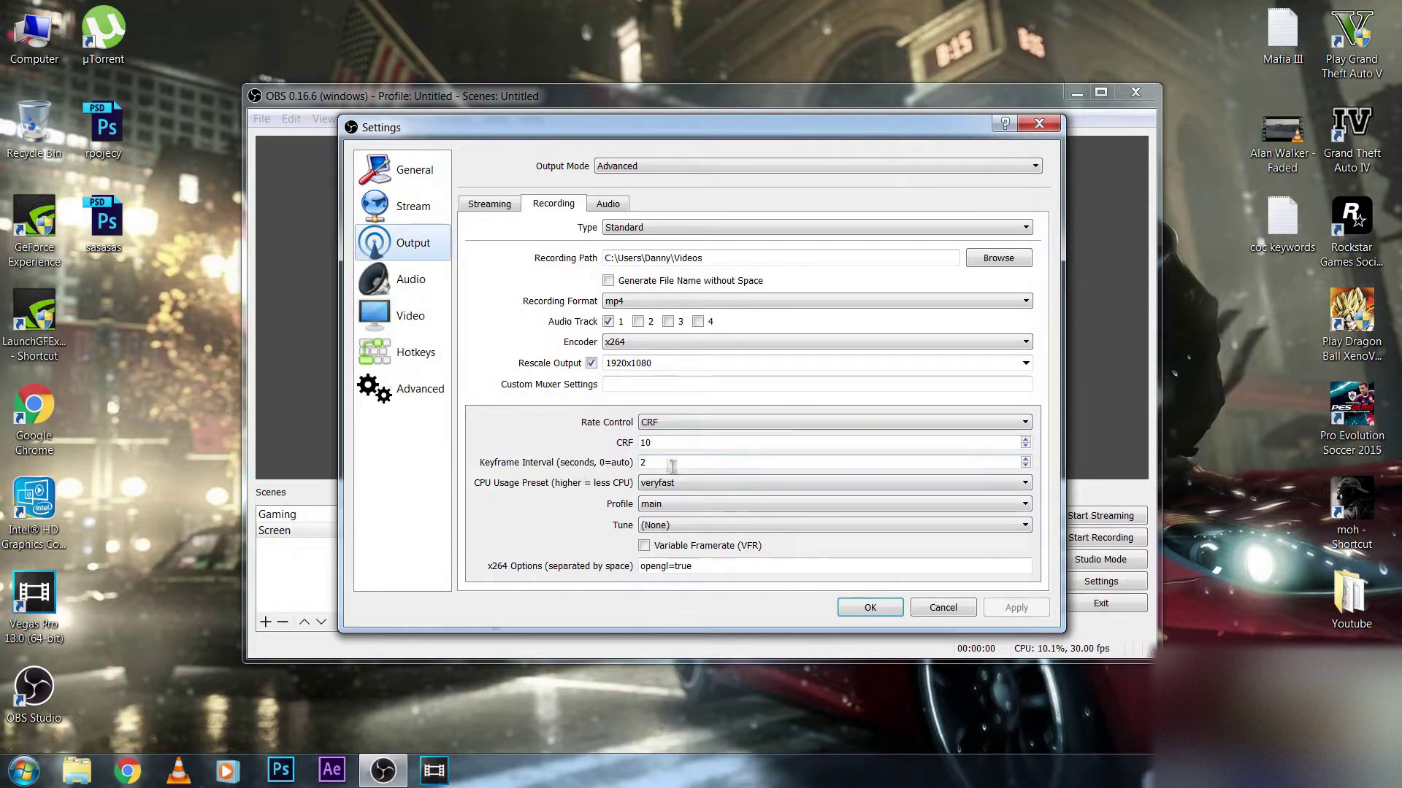
{"action": "left_click", "coordinate": [659, 461]}
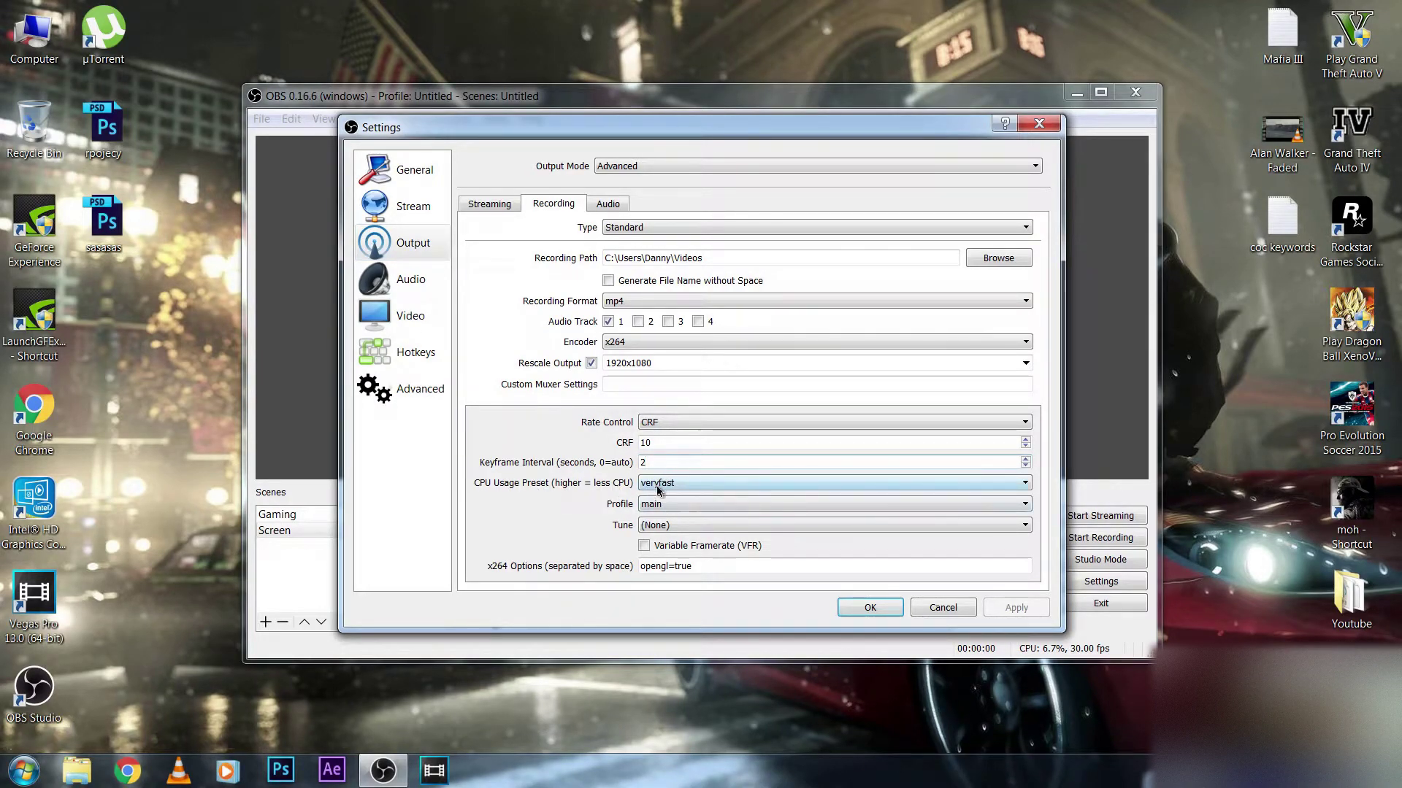
Change the CPU usage preset from veryfast to faster.
{"action": "left_click", "coordinate": [658, 485]}
{"action": "left_click", "coordinate": [660, 485]}
{"action": "left_click", "coordinate": [665, 485]}
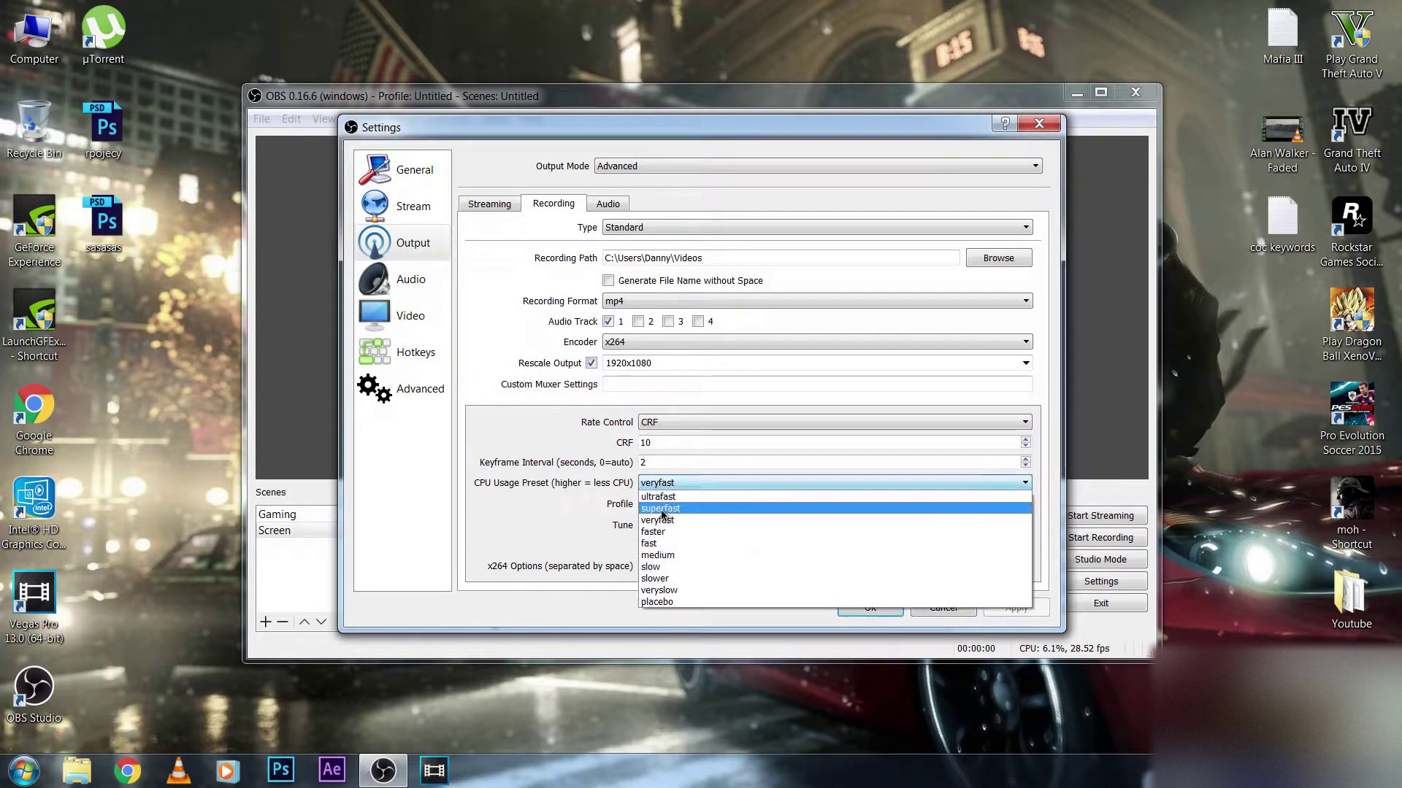
{"action": "left_click", "coordinate": [654, 532]}
{"action": "left_click", "coordinate": [657, 483]}
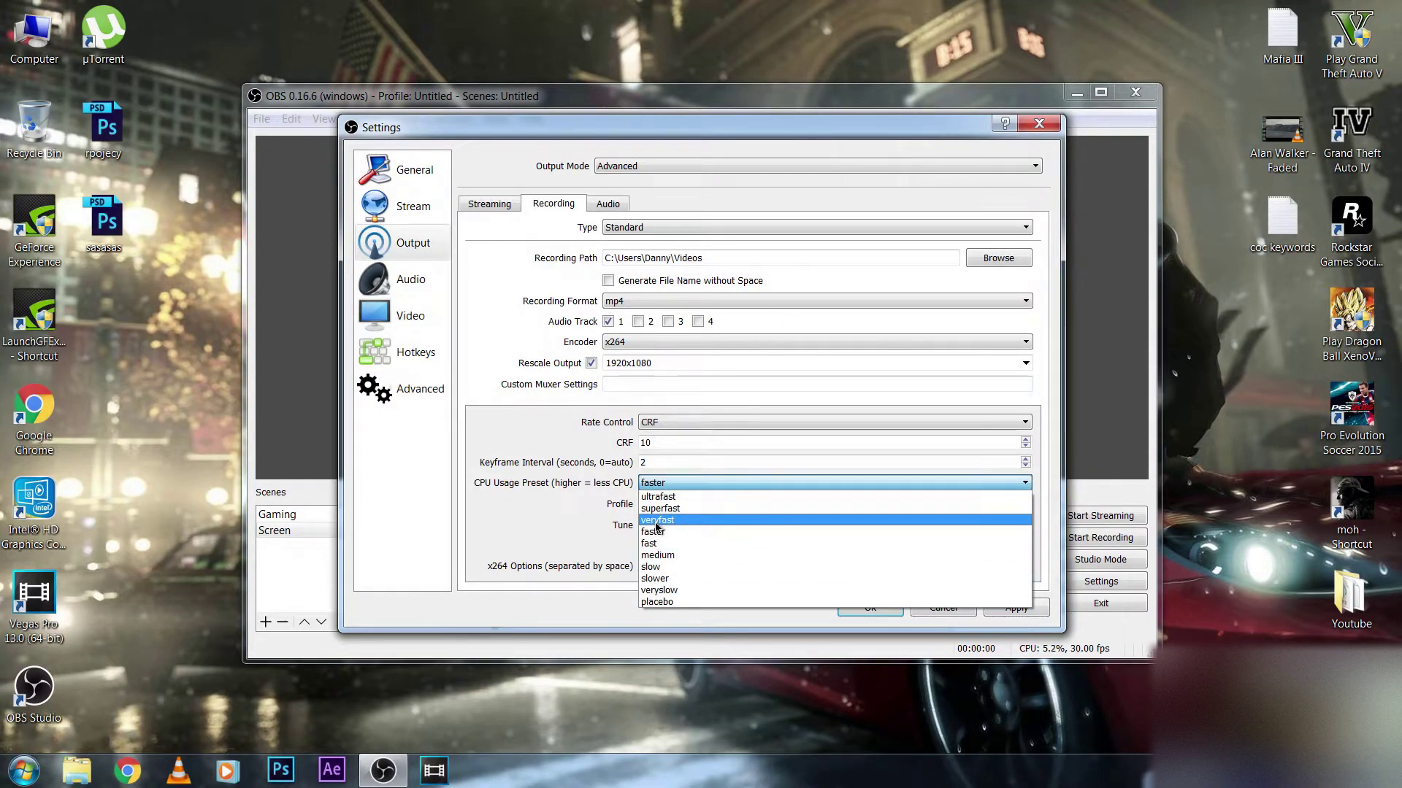
{"action": "left_click", "coordinate": [657, 530]}
{"action": "left_click", "coordinate": [668, 485]}
{"action": "left_click", "coordinate": [654, 533]}
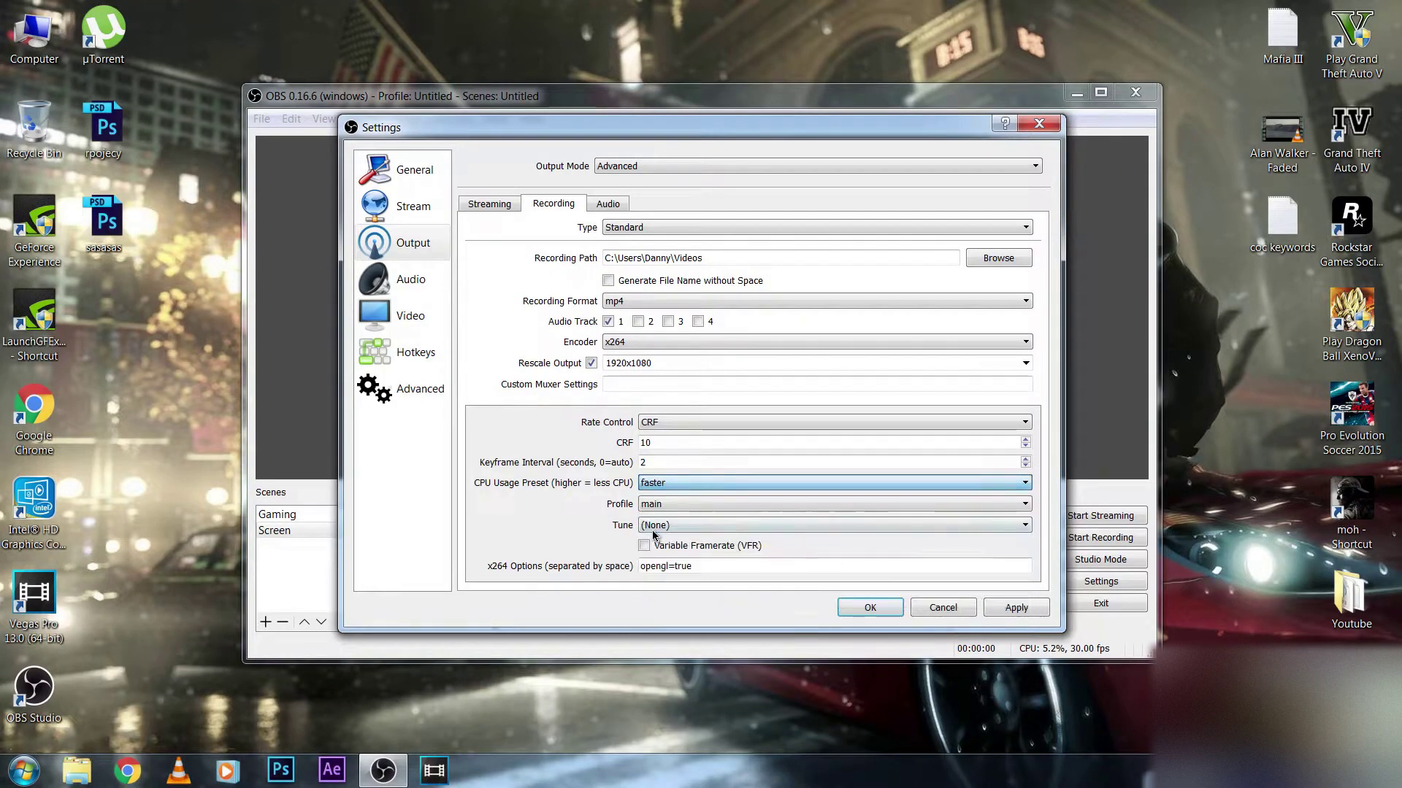
Keep main as the encoder profile and set Tune to film.
{"action": "left_click", "coordinate": [655, 530]}
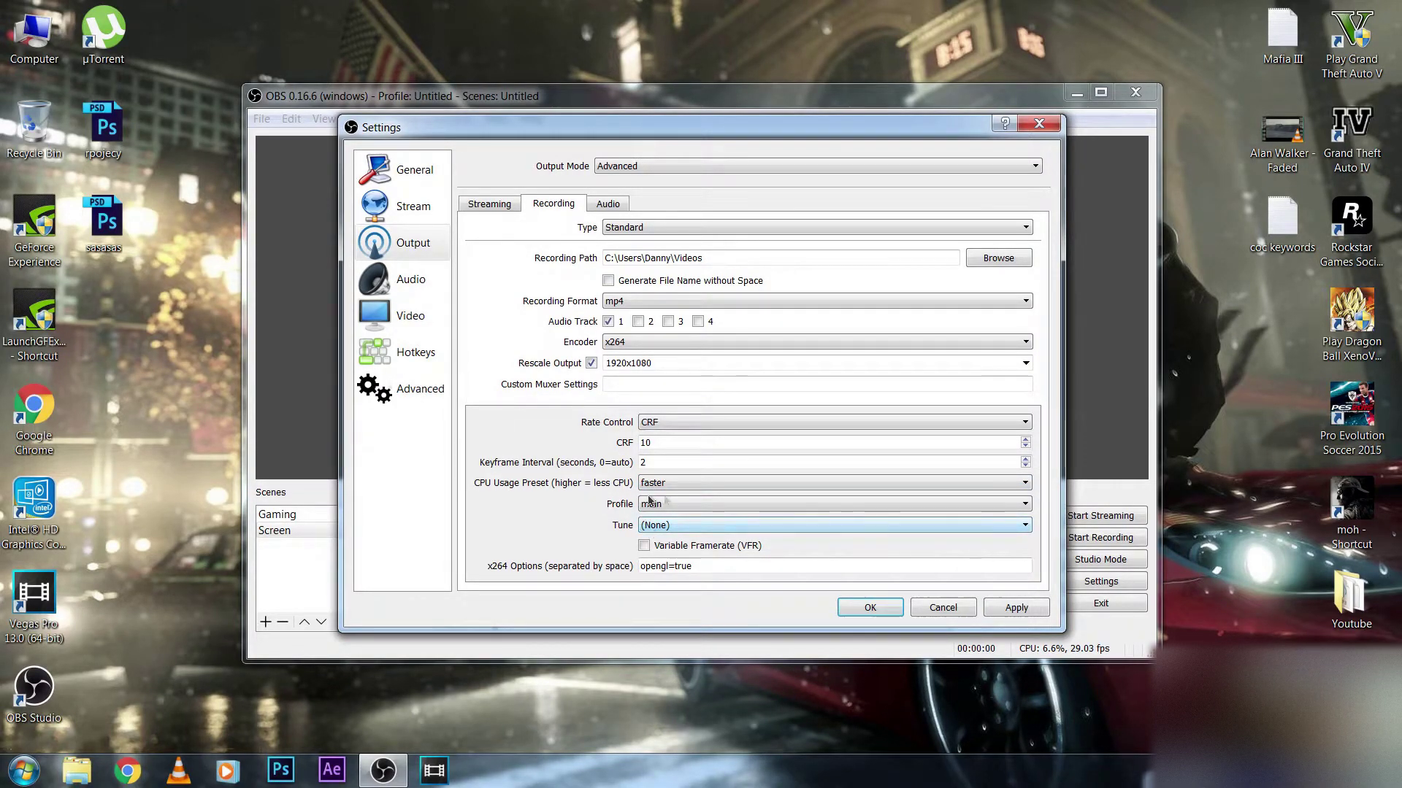
{"action": "left_click", "coordinate": [690, 502]}
{"action": "left_click", "coordinate": [841, 540]}
{"action": "scroll", "coordinate": [680, 526], "scroll_direction": "down", "scroll_amount": 1}
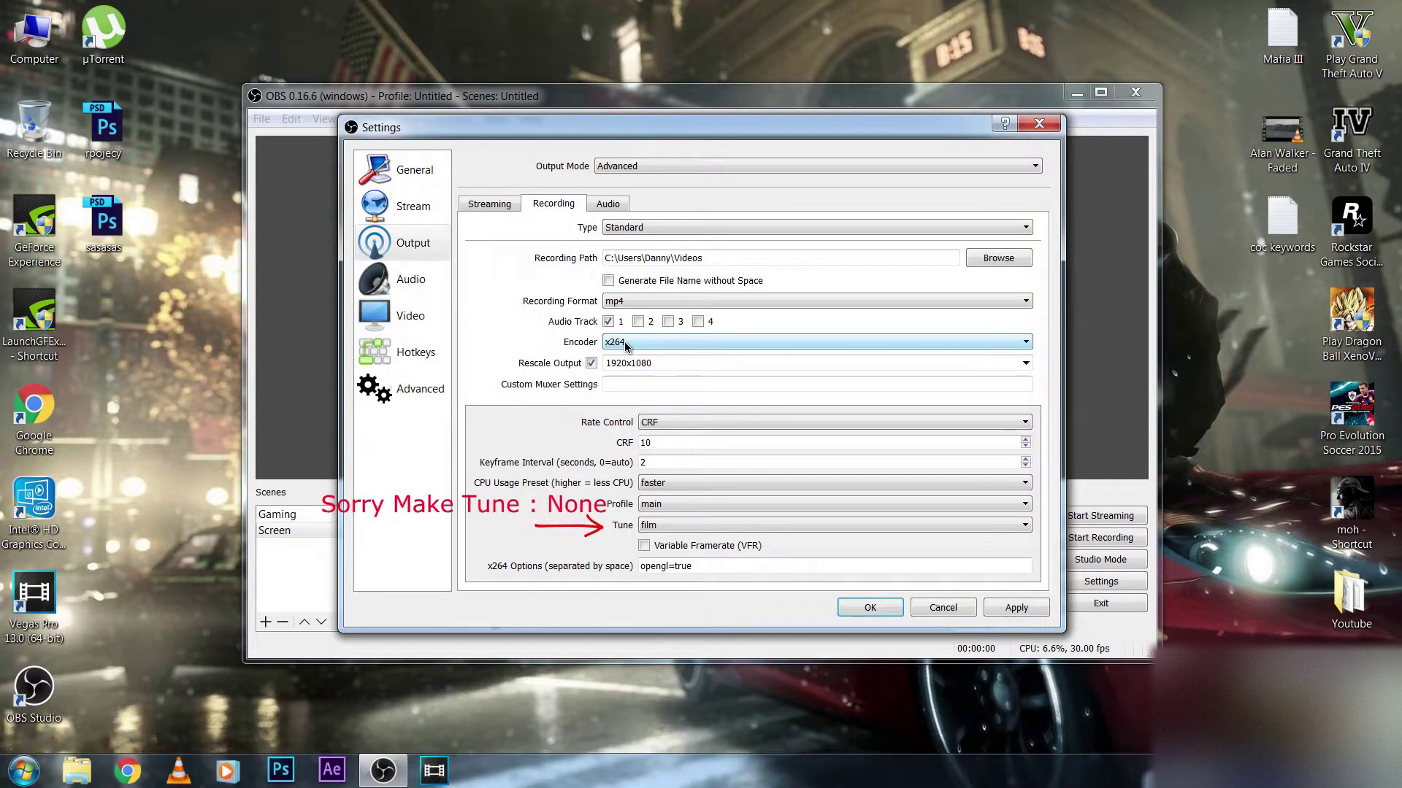
Leave x264 Options at opengl=true, keep the x264 encoder, and apply the output settings.
{"action": "left_click_drag", "start_coordinate": [704, 568], "coordinate": [640, 567]}
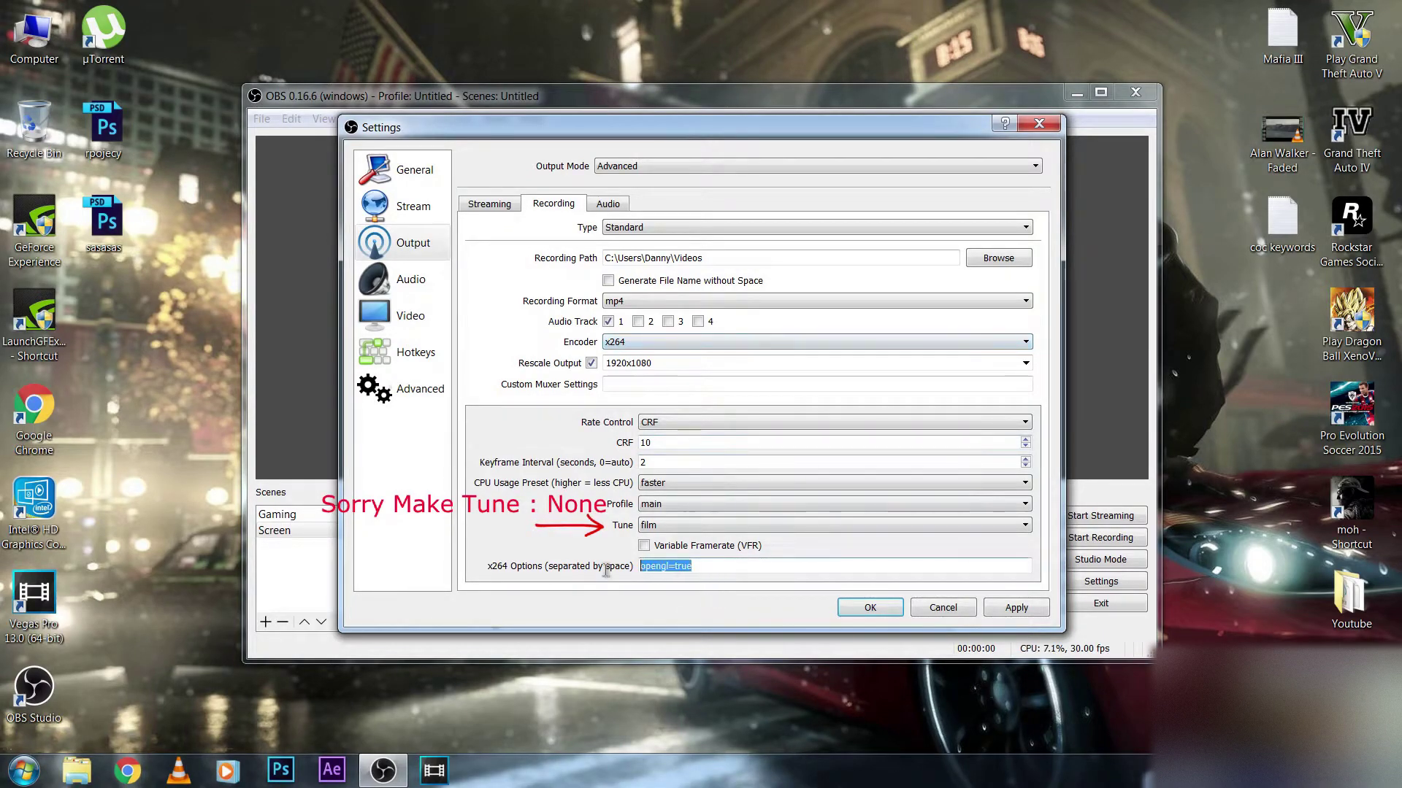
{"action": "left_click", "coordinate": [699, 566]}
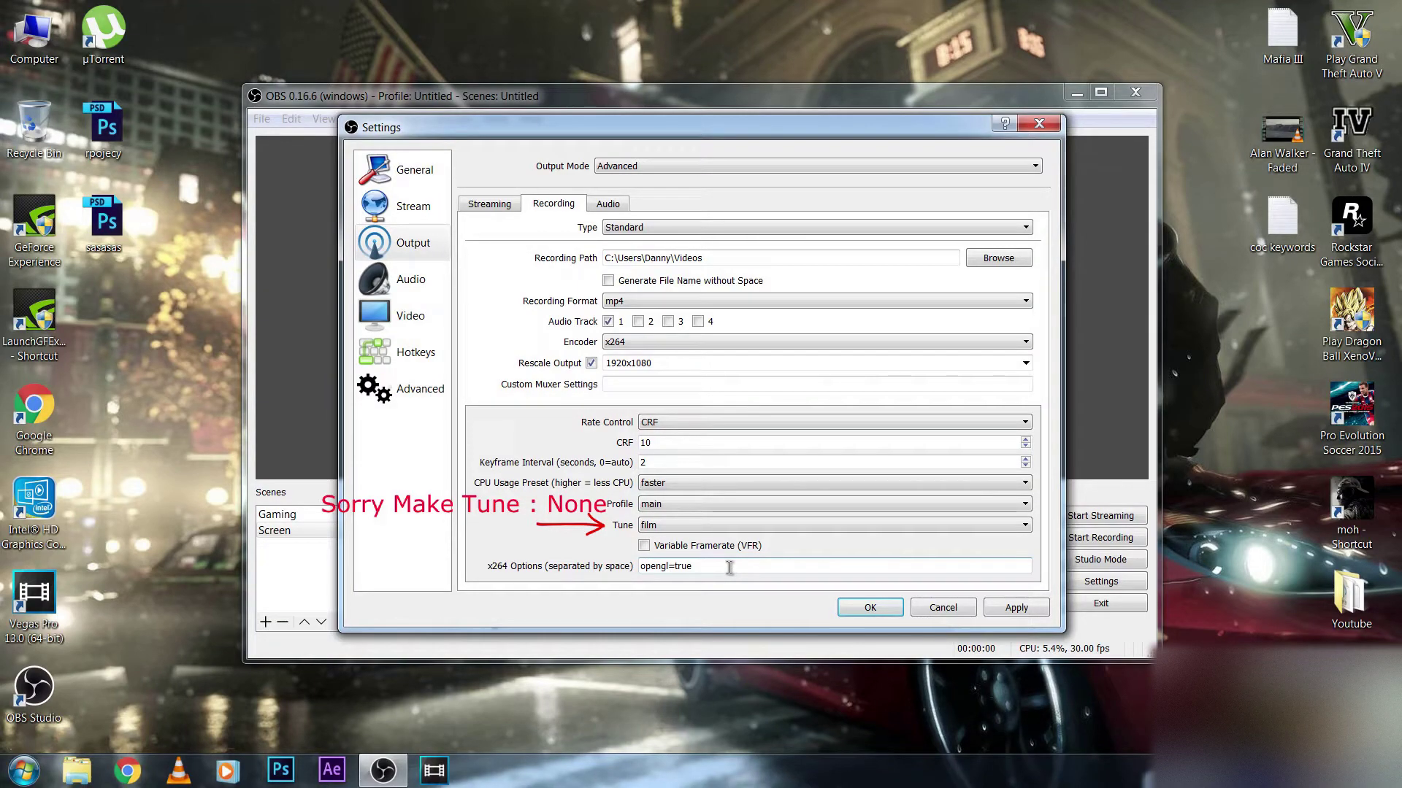
{"action": "left_click_drag", "start_coordinate": [730, 567], "coordinate": [659, 568]}
{"action": "left_click", "coordinate": [623, 344]}
{"action": "left_click", "coordinate": [623, 353]}
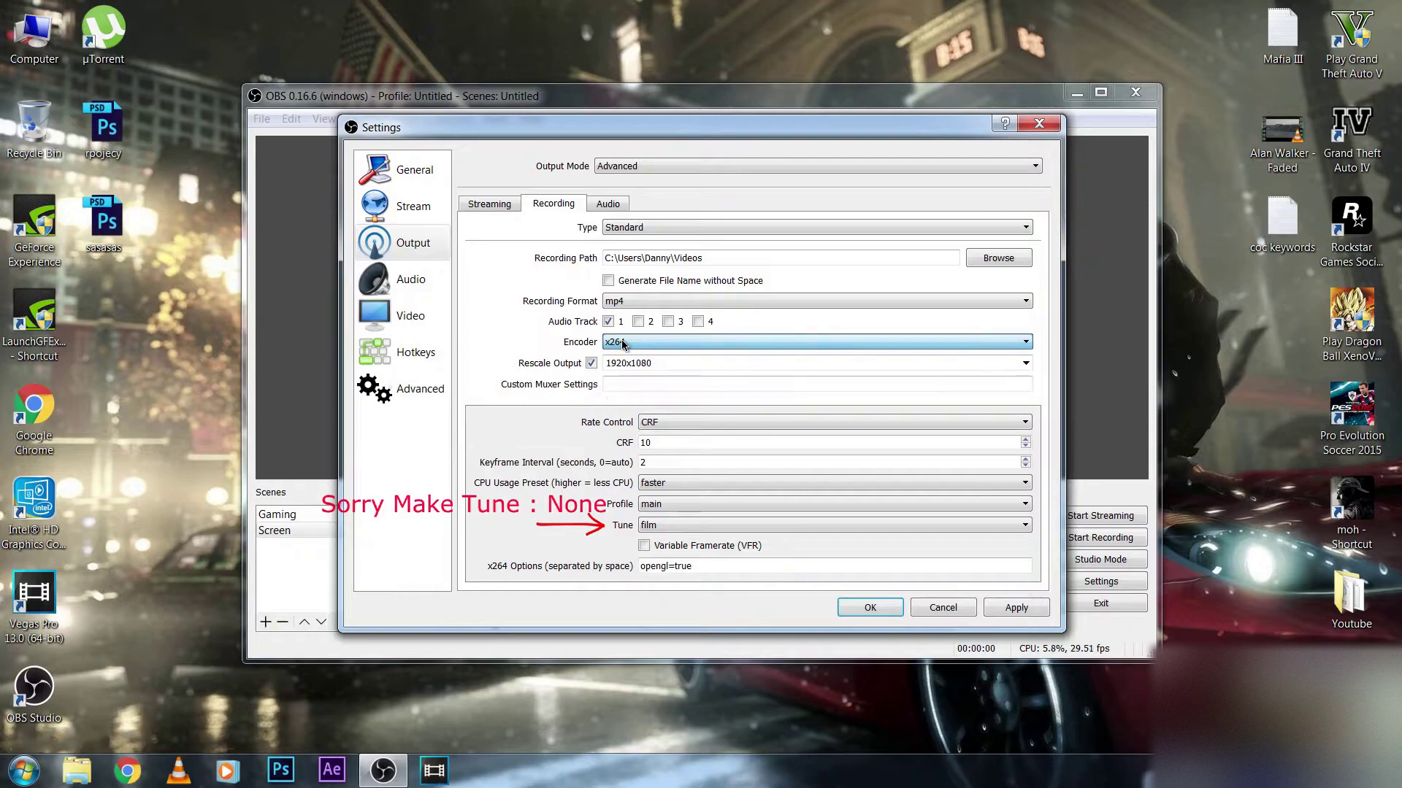
{"action": "left_click", "coordinate": [1011, 608]}
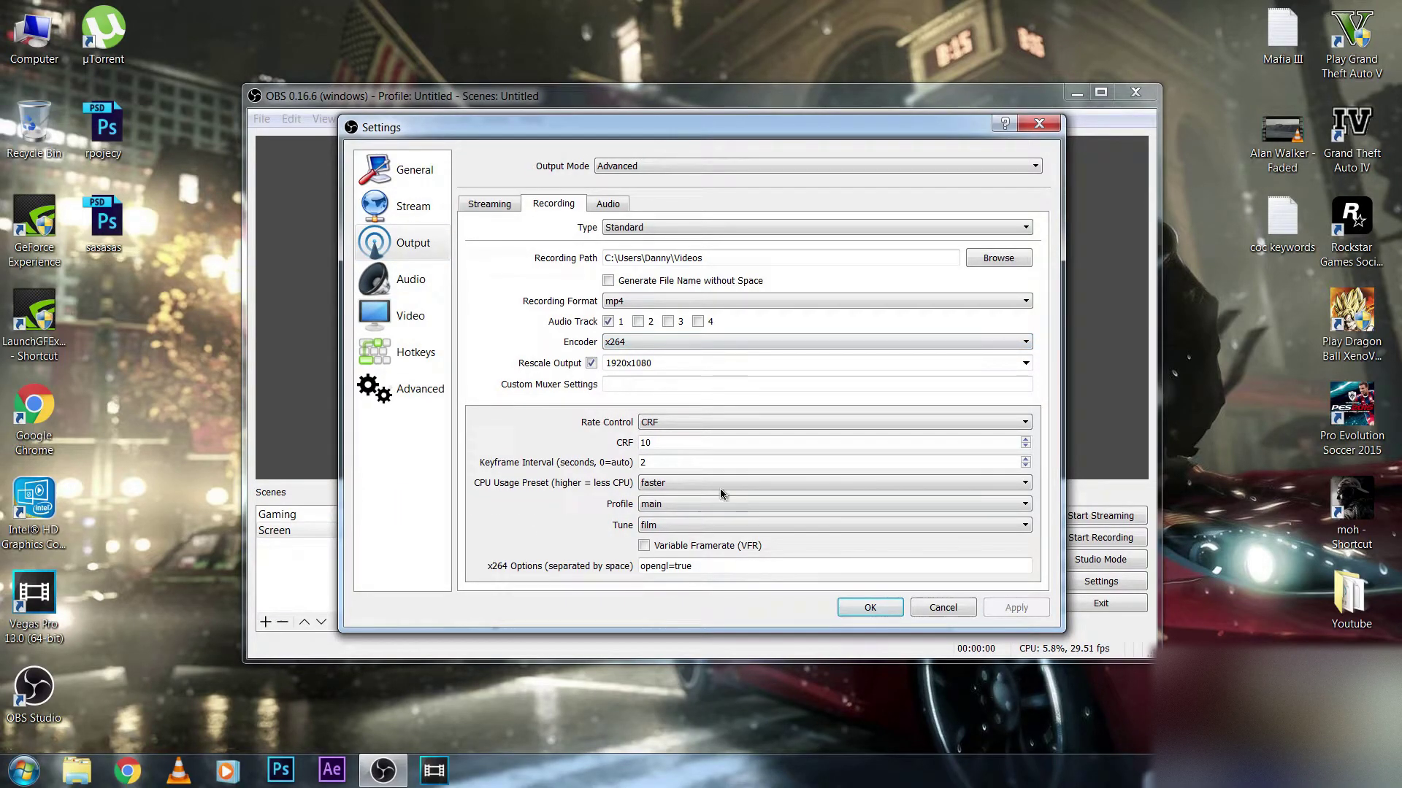
Choose Speakers (Realtek) for Desktop Audio and Microphone (Realtek) for Mic/Auxiliary Audio.
{"action": "left_click", "coordinate": [400, 279]}
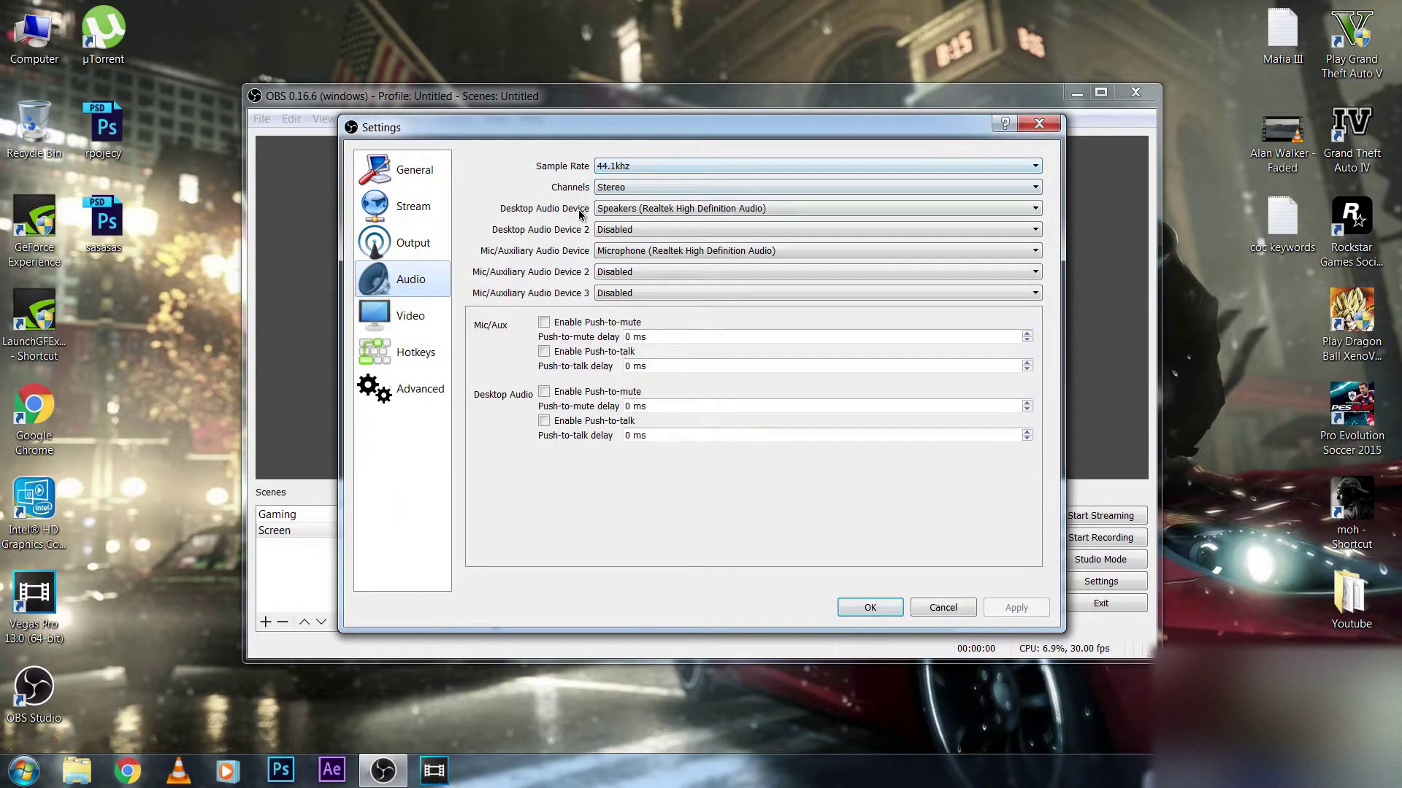
{"action": "left_click", "coordinate": [639, 209]}
{"action": "left_click", "coordinate": [634, 218]}
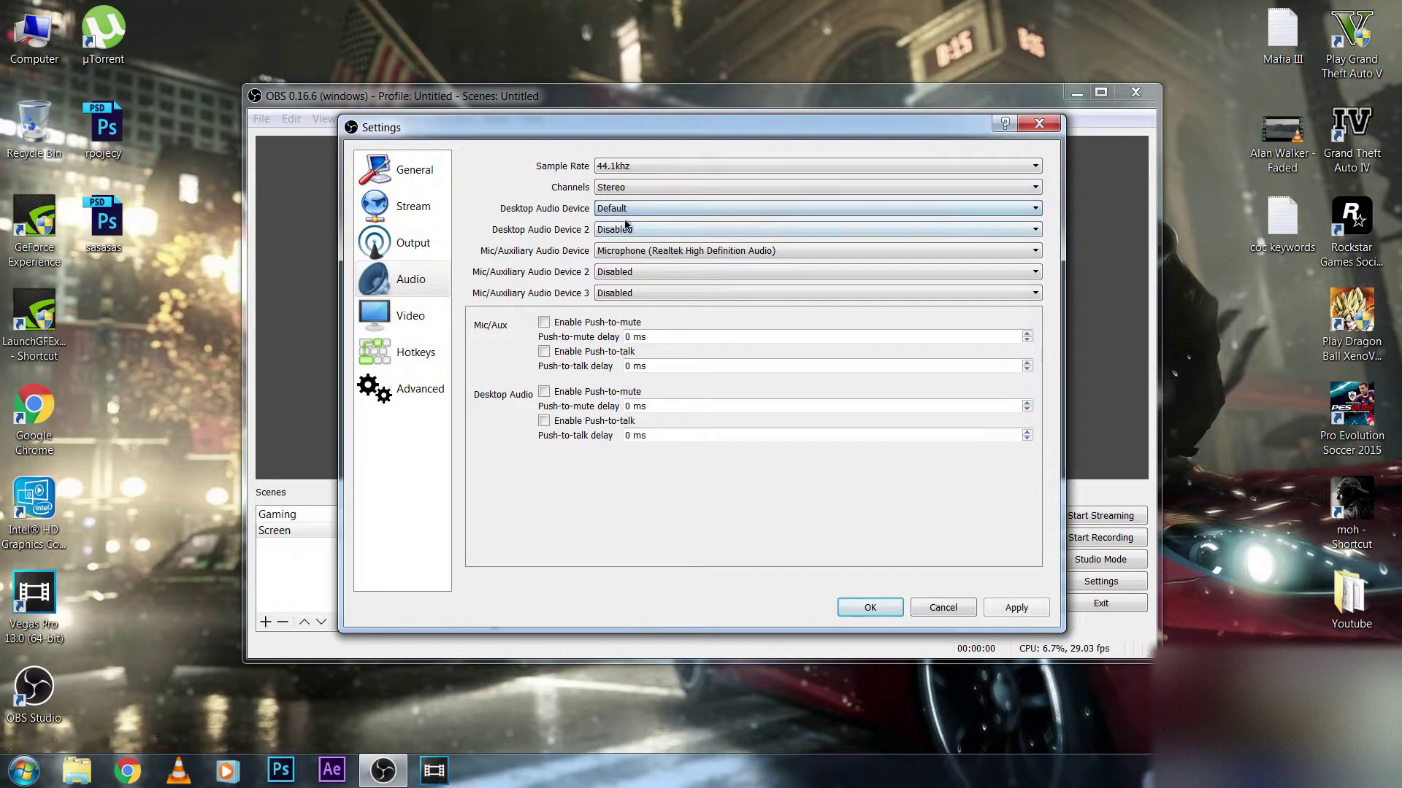
{"action": "left_click", "coordinate": [632, 209]}
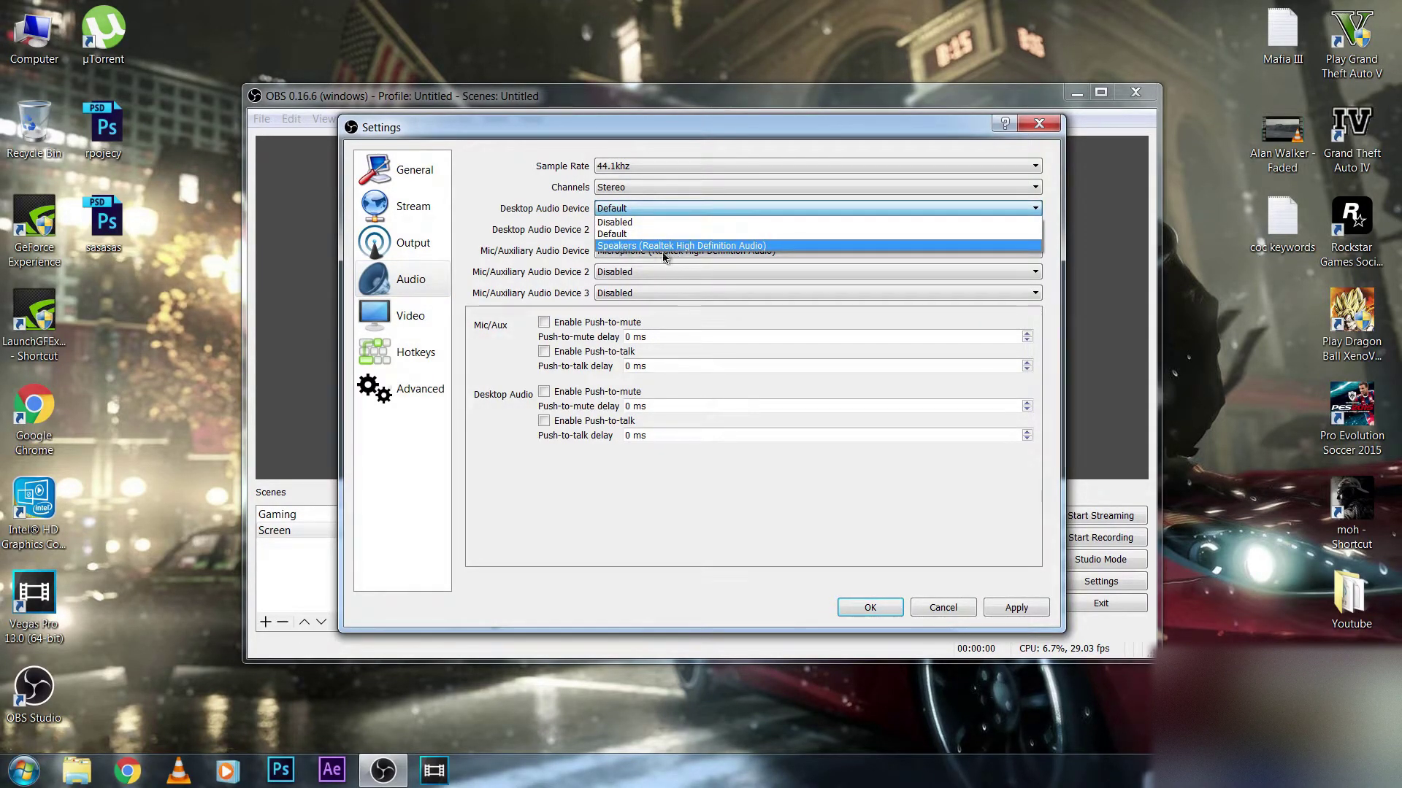
{"action": "left_click", "coordinate": [664, 246]}
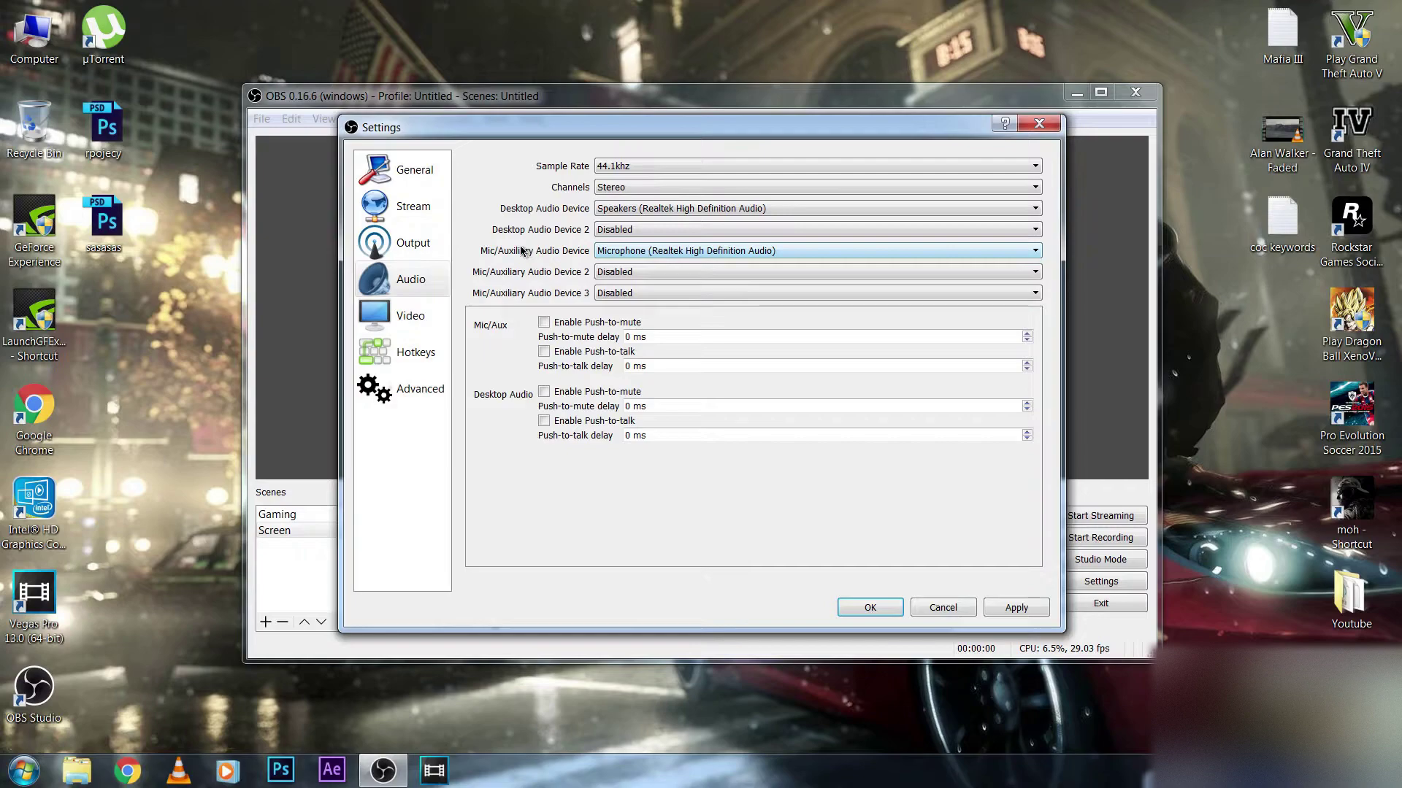
{"action": "left_click", "coordinate": [646, 252]}
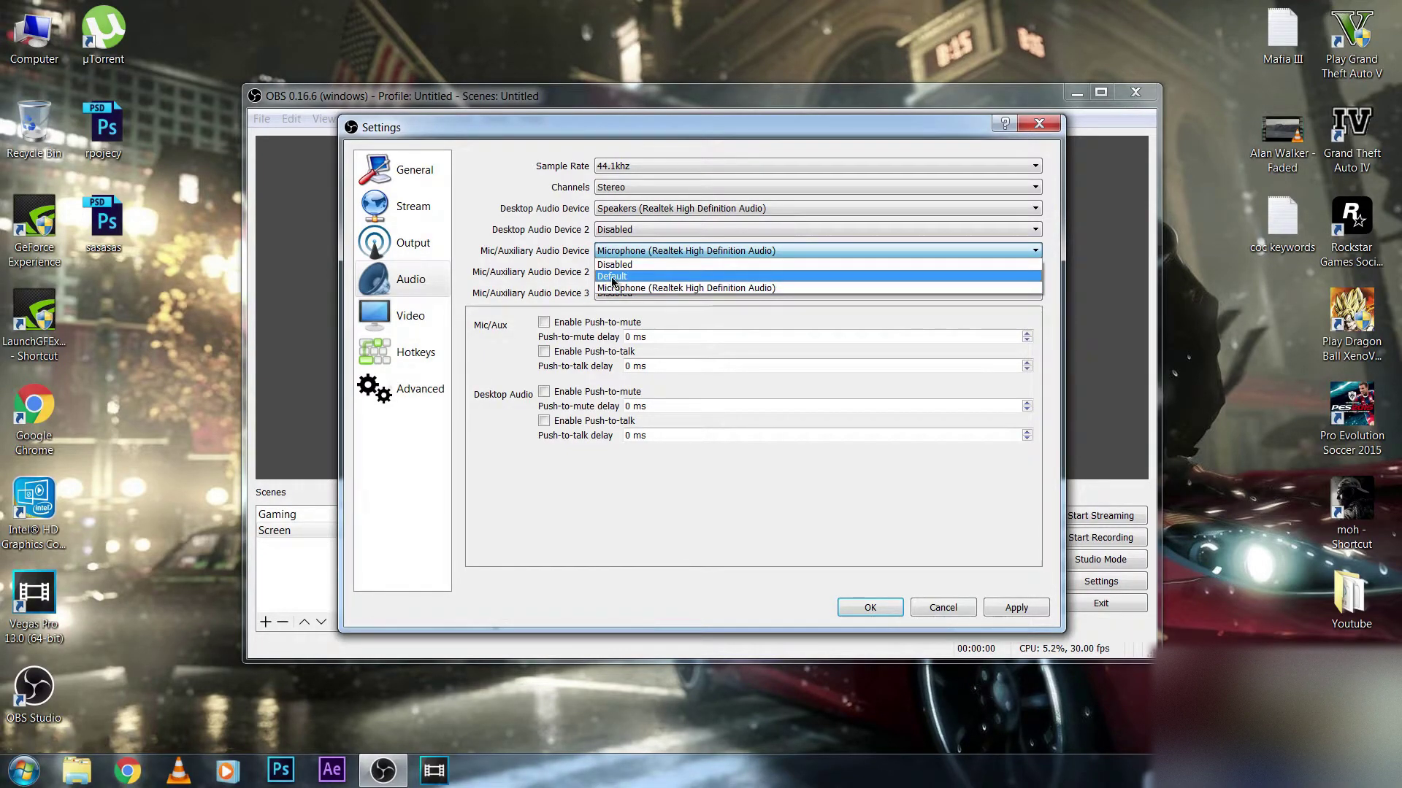
{"action": "left_click", "coordinate": [612, 281]}
{"action": "left_click", "coordinate": [619, 251]}
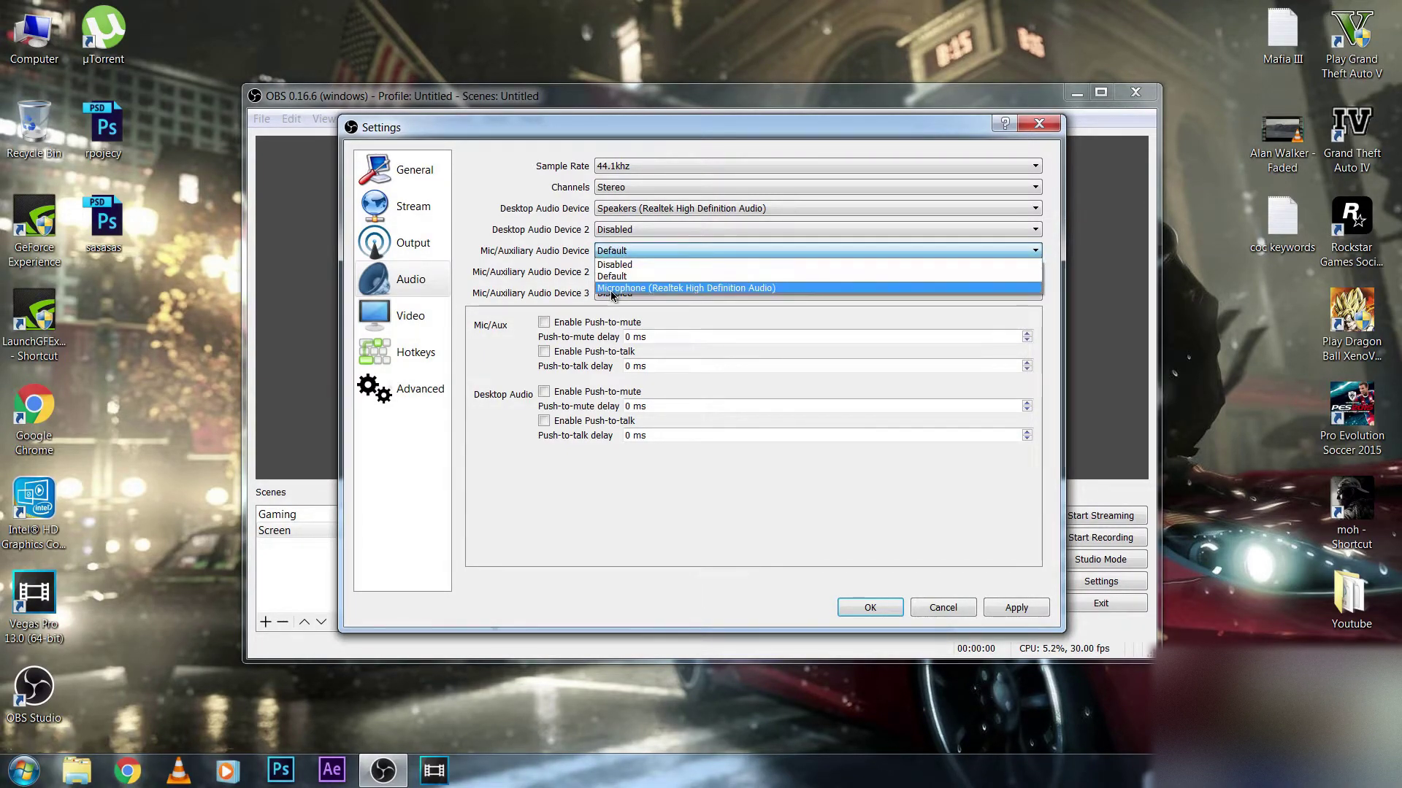
{"action": "left_click", "coordinate": [662, 288]}
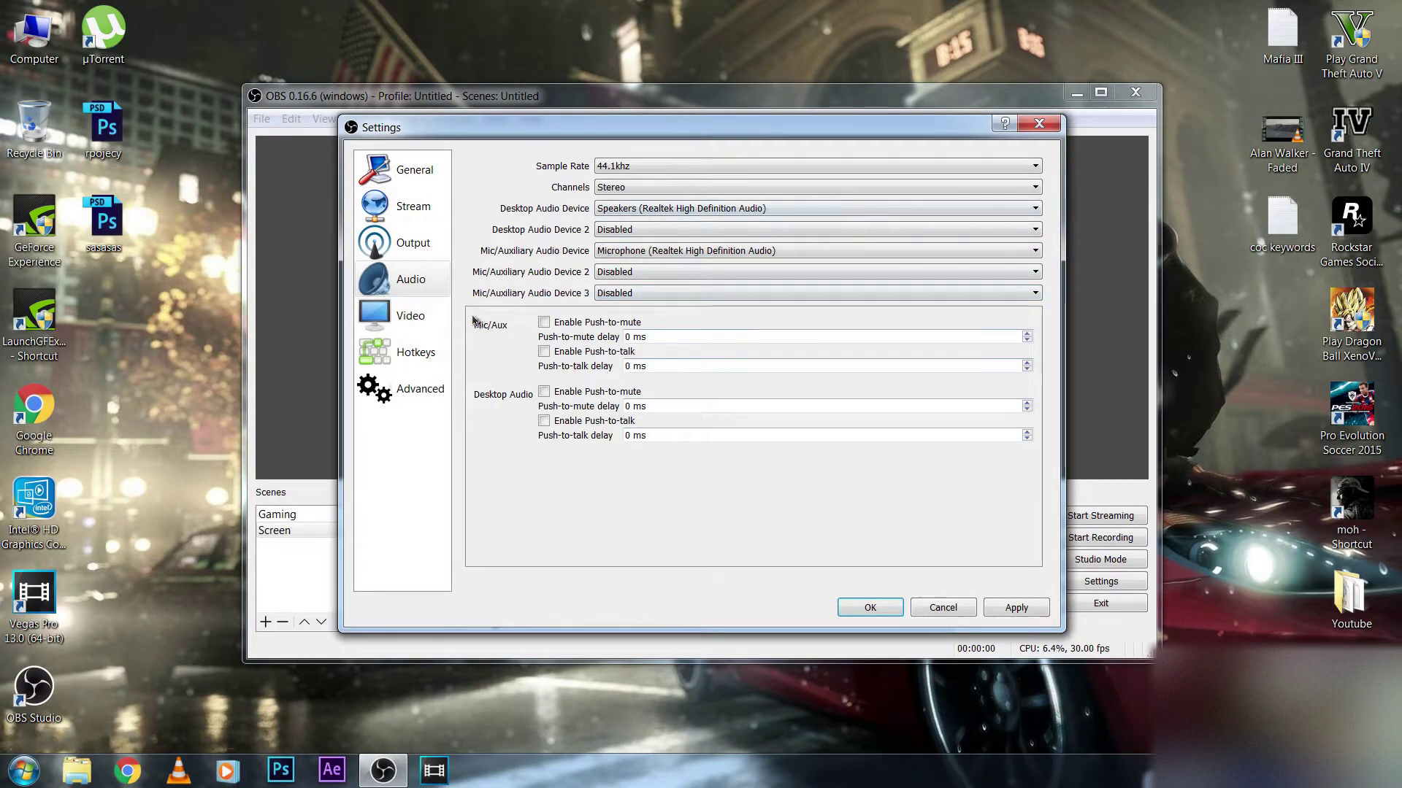
Keep both base canvas and output resolution at 1920x1080.
{"action": "left_click", "coordinate": [409, 315]}
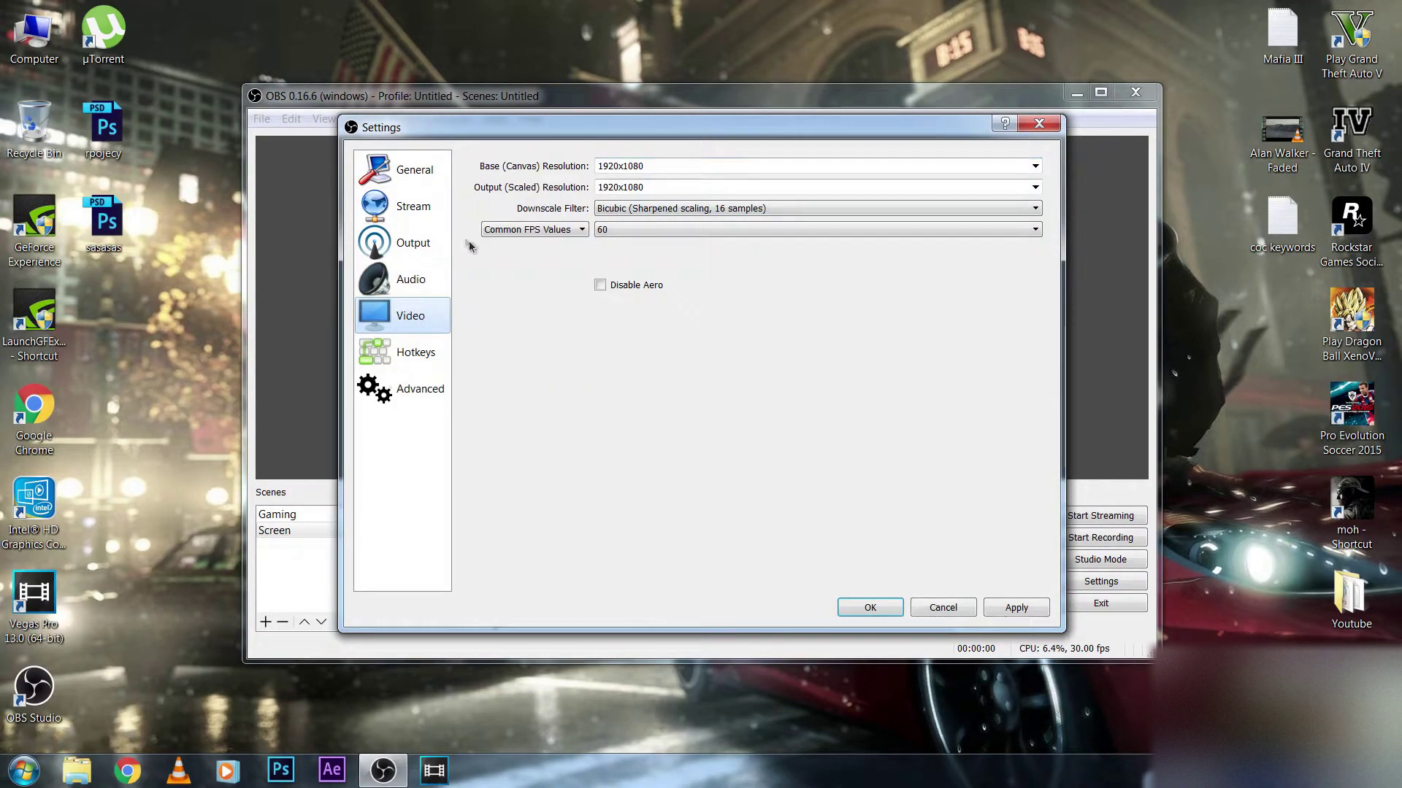
{"action": "left_click", "coordinate": [422, 245]}
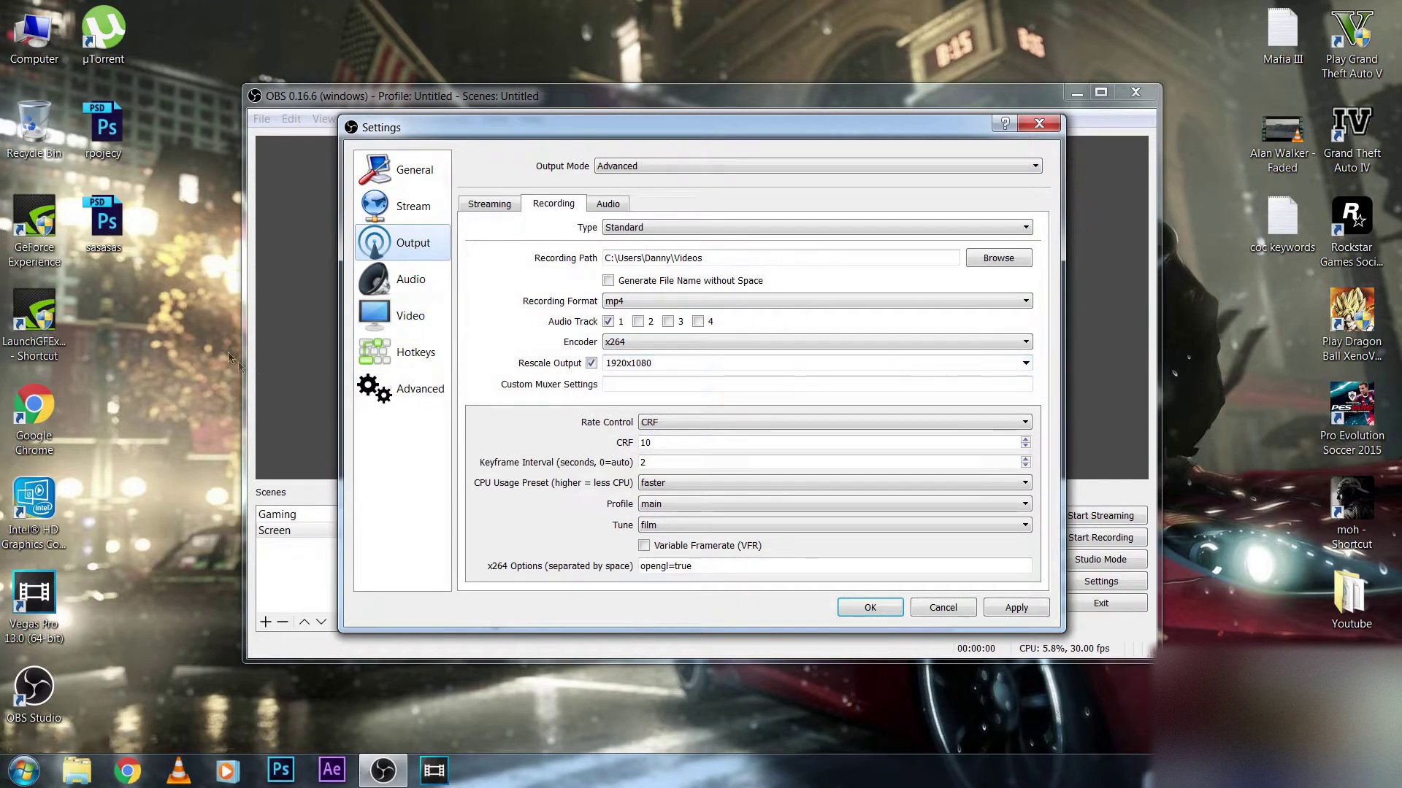
{"action": "left_click", "coordinate": [406, 317]}
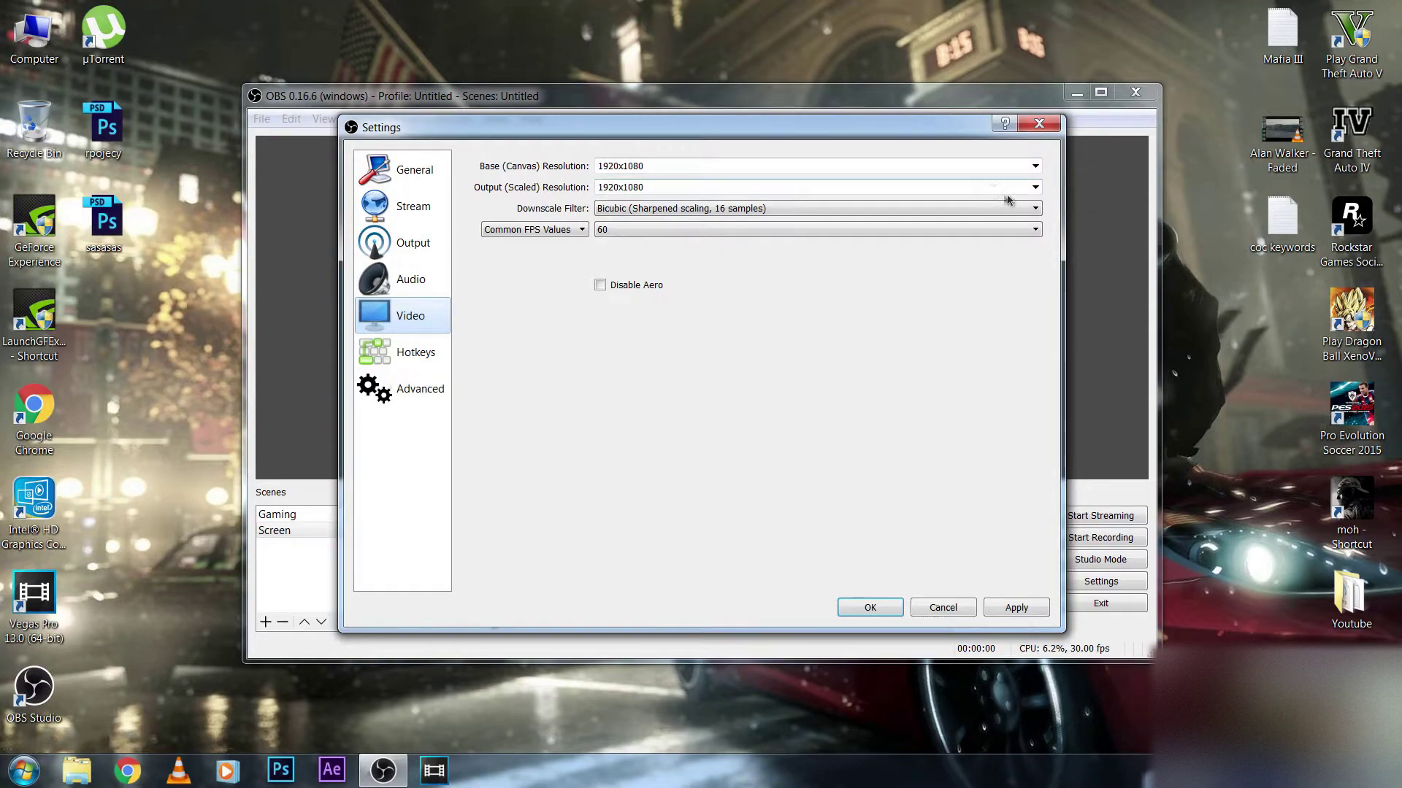
{"action": "left_click", "coordinate": [1035, 189]}
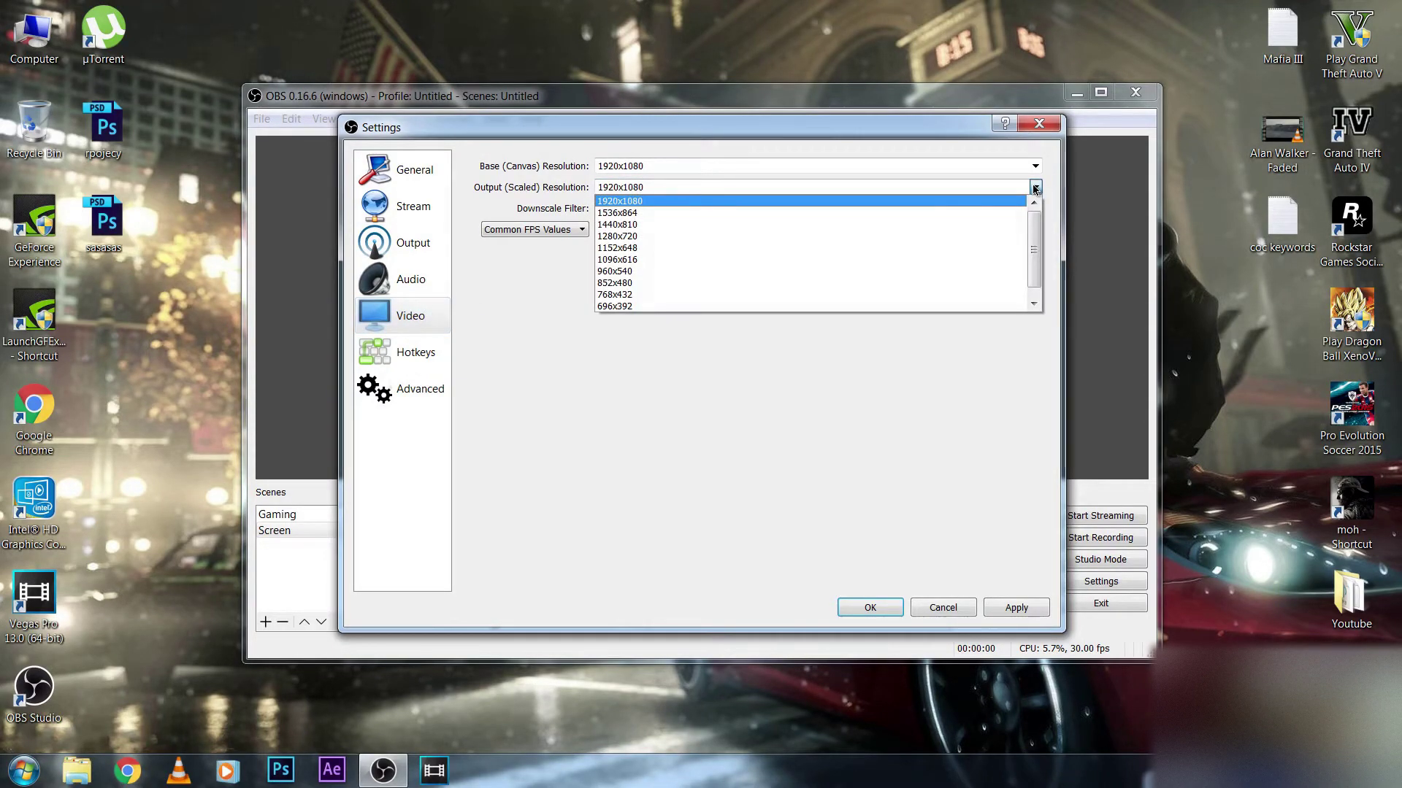
{"action": "left_click", "coordinate": [1034, 170]}
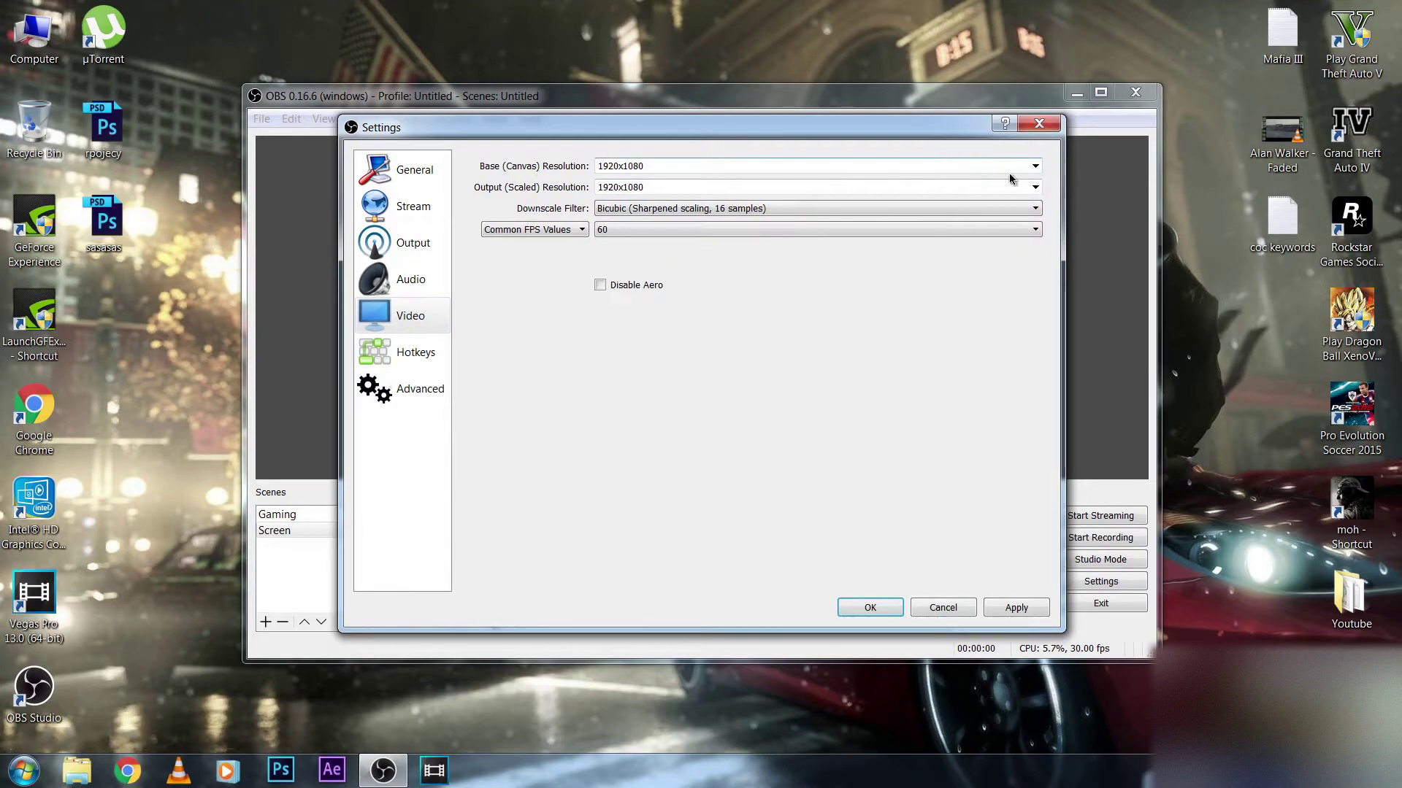
{"action": "left_click", "coordinate": [1034, 167]}
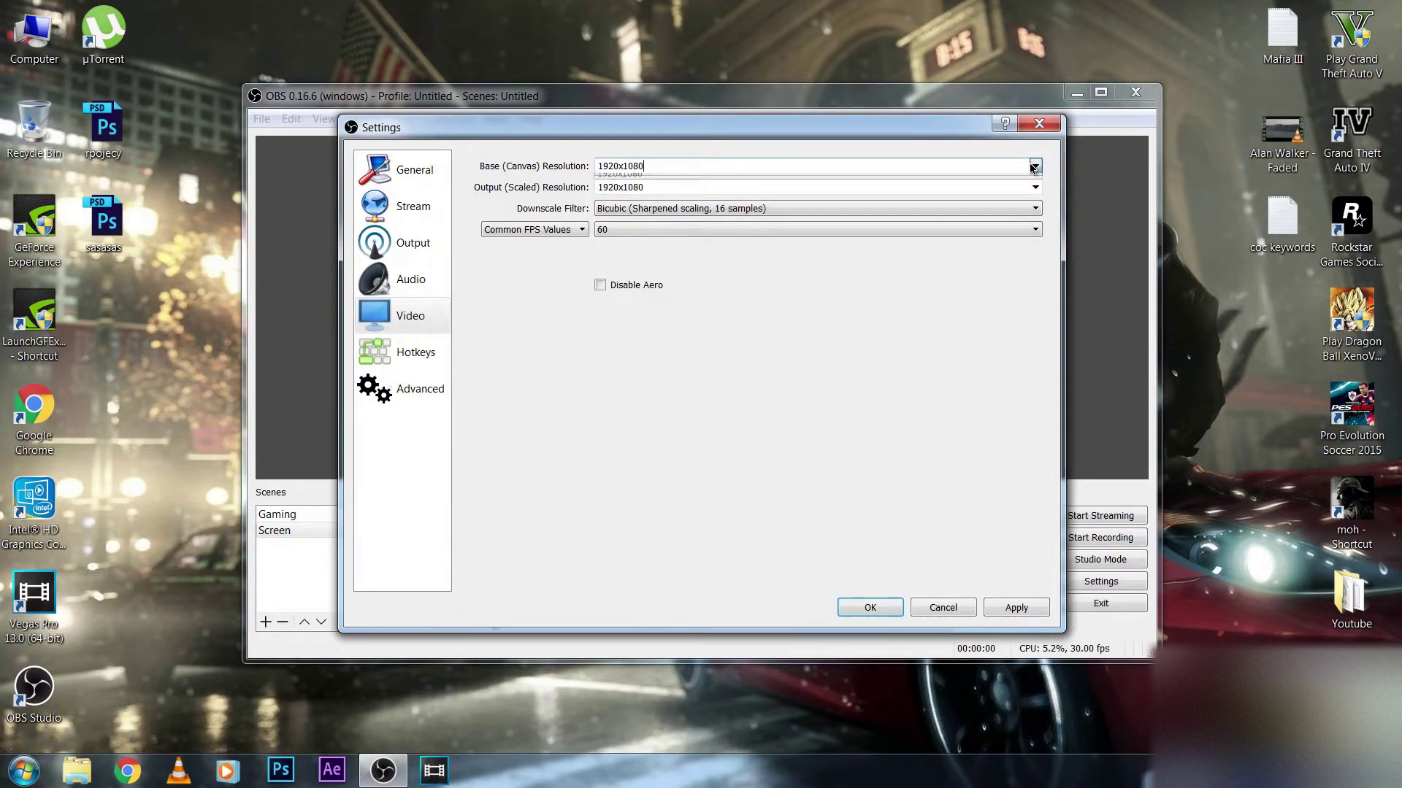
{"action": "left_click", "coordinate": [1033, 167]}
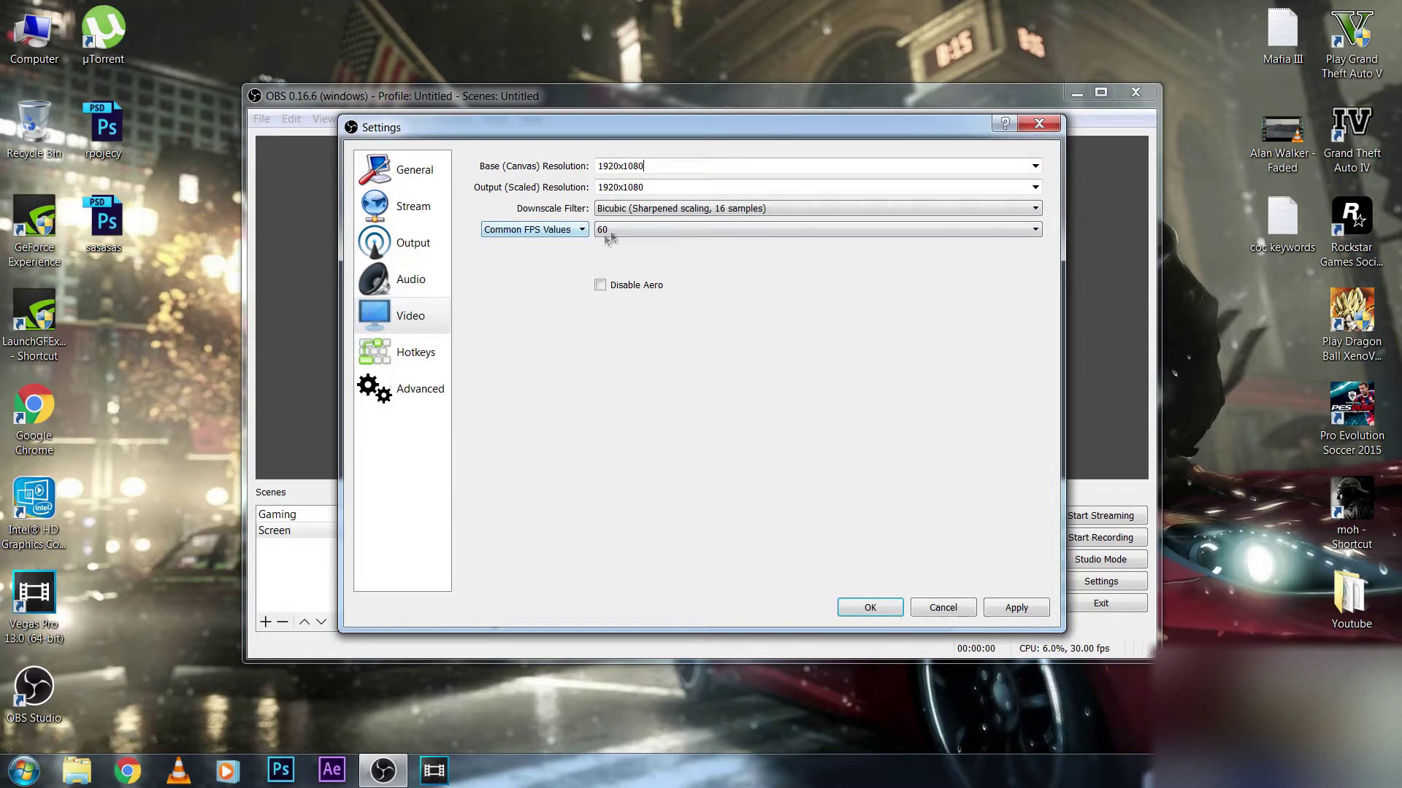
Keep the frame rate at 60 using Common FPS Values.
{"action": "left_click", "coordinate": [618, 234]}
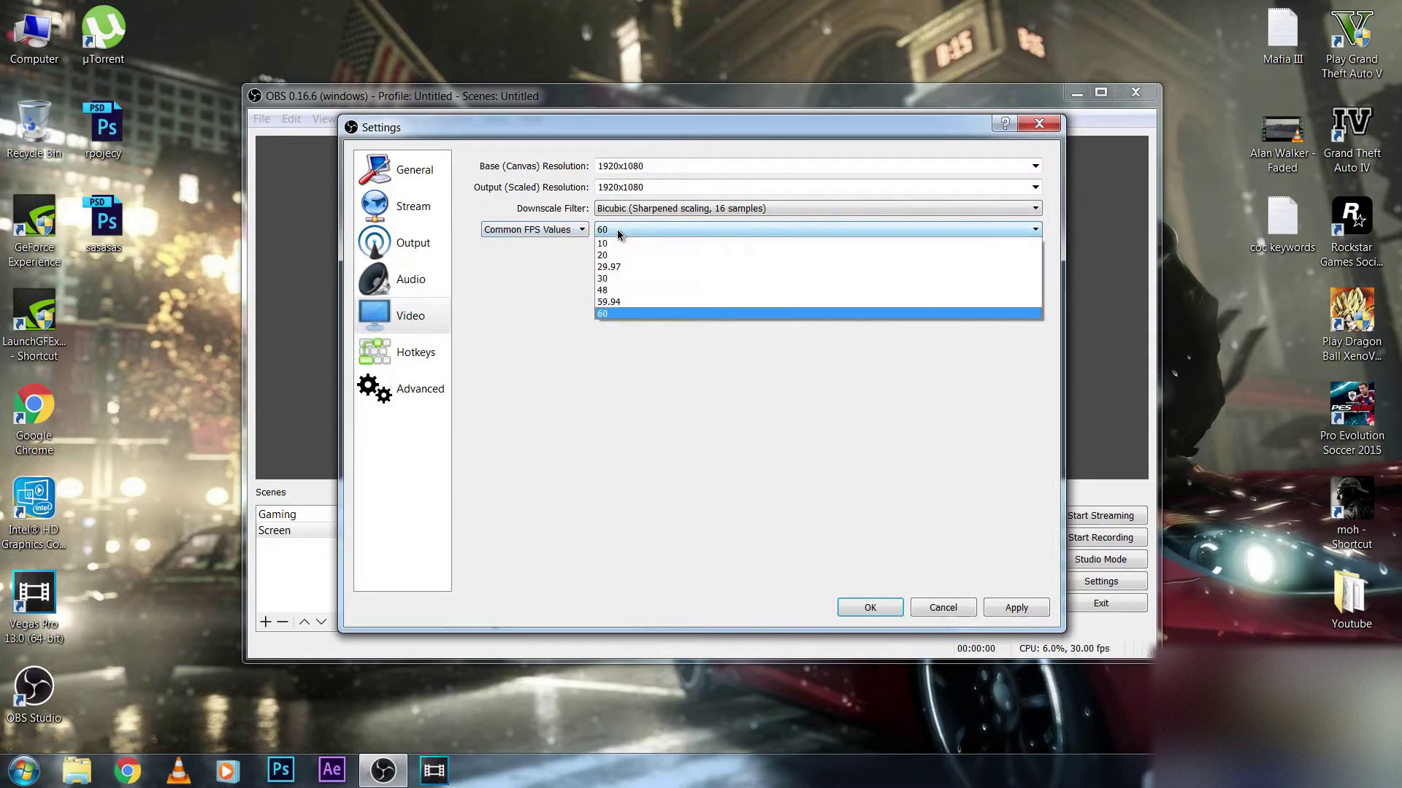
{"action": "left_click", "coordinate": [607, 313]}
{"action": "left_click", "coordinate": [541, 230]}
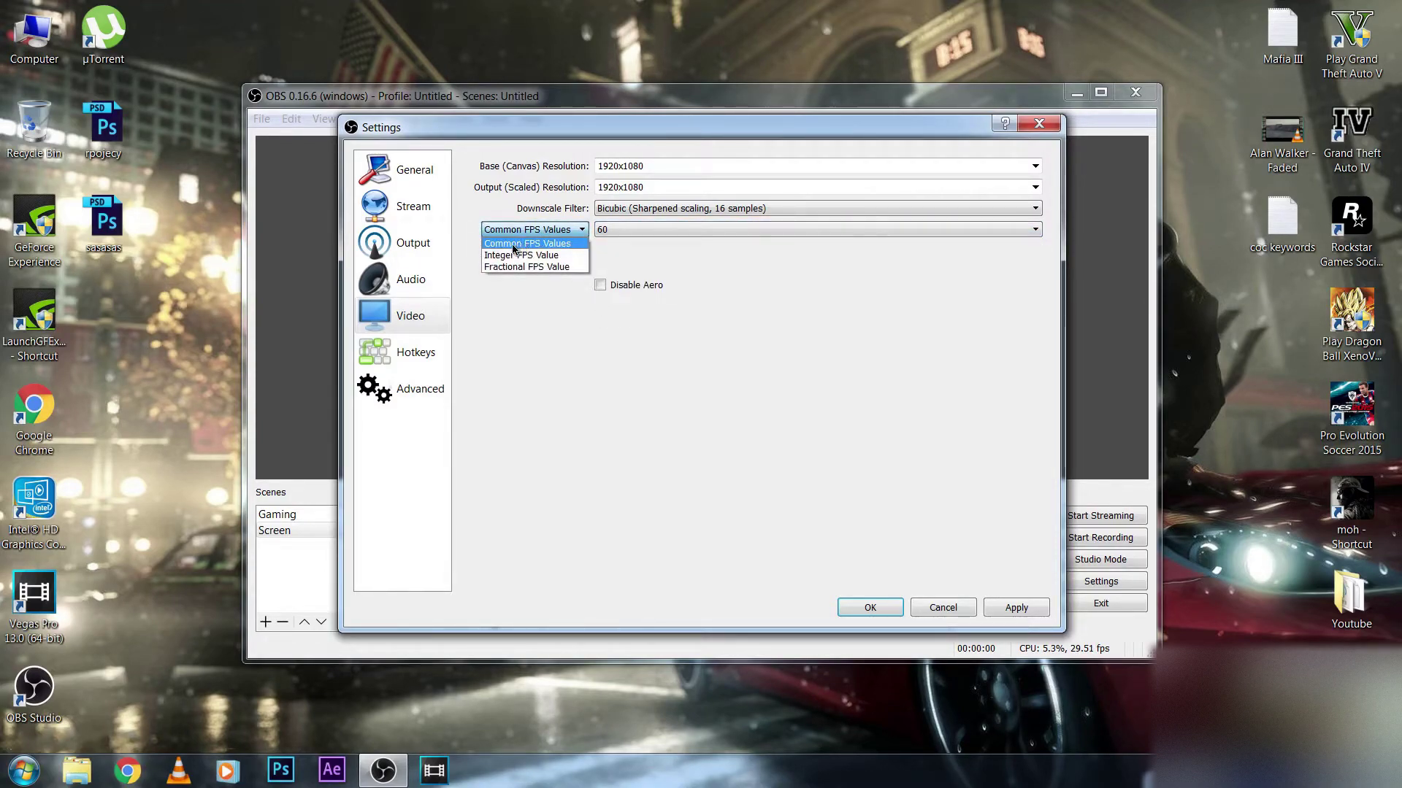
{"action": "left_click", "coordinate": [533, 249]}
{"action": "left_click", "coordinate": [547, 229]}
{"action": "left_click", "coordinate": [533, 244]}
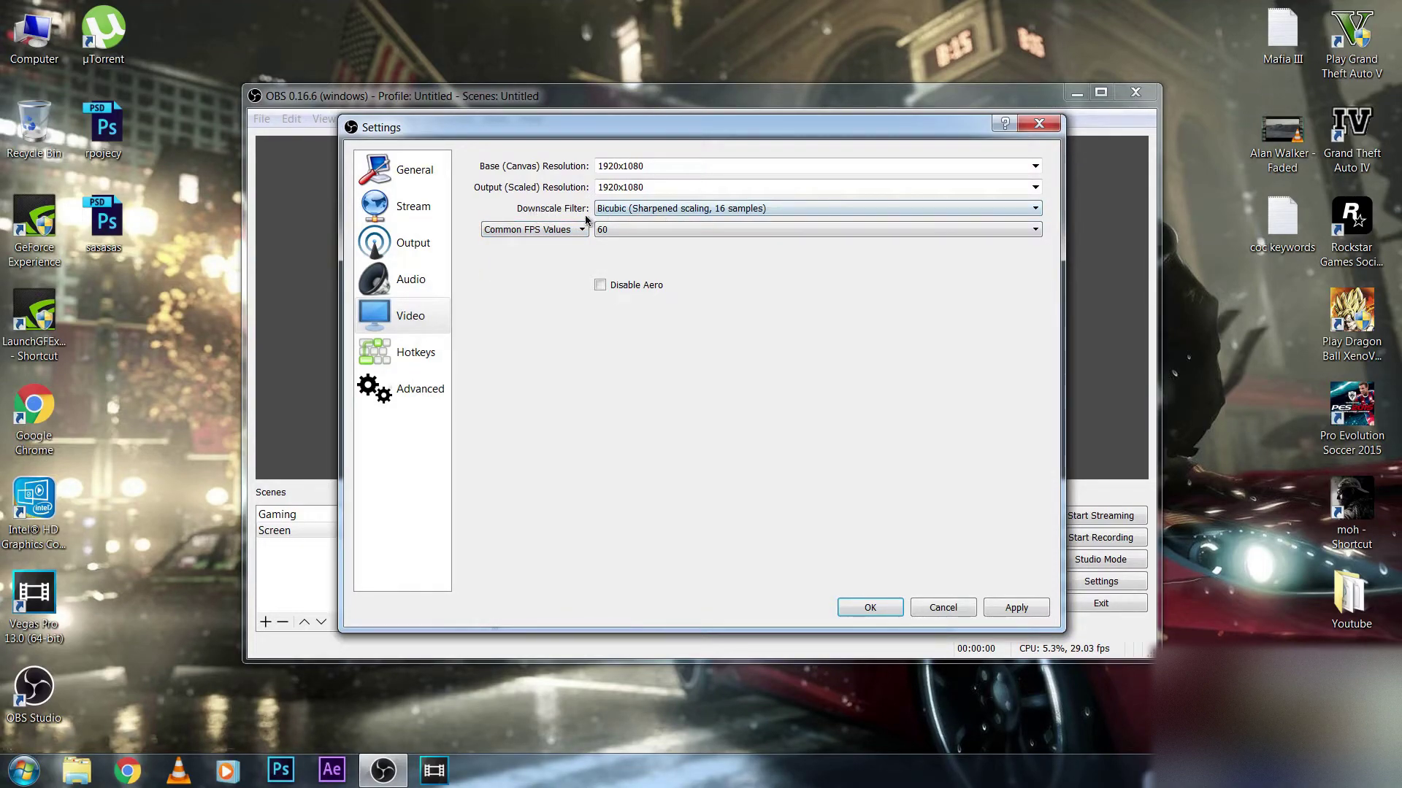
Keep the Bicubic downscale filter and apply the video settings.
{"action": "left_click", "coordinate": [823, 217]}
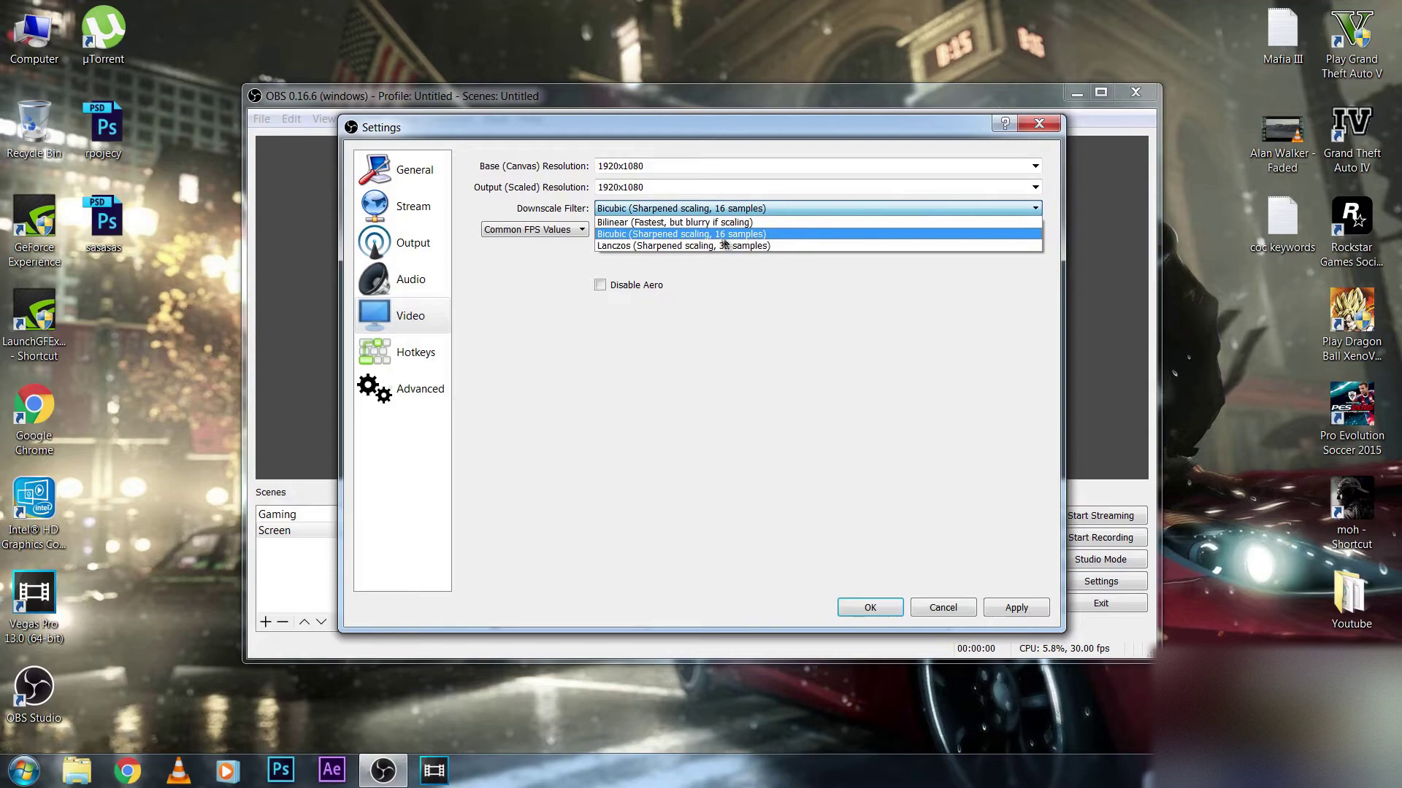
{"action": "left_click", "coordinate": [621, 232]}
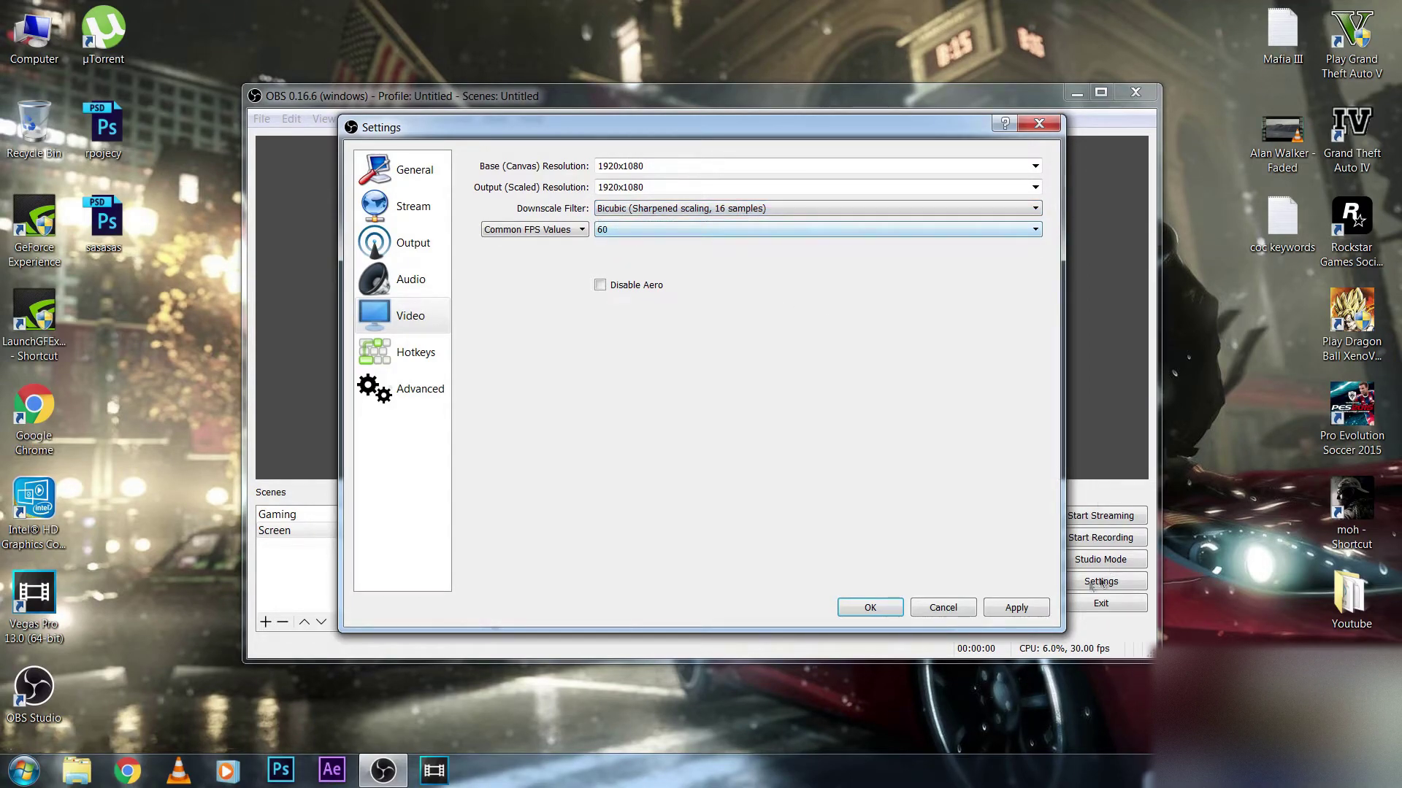
{"action": "left_click", "coordinate": [1031, 610]}
Assign Ctrl+R to Start Recording and Ctrl+S to Stop Recording in Hotkeys.
{"action": "left_click", "coordinate": [412, 353]}
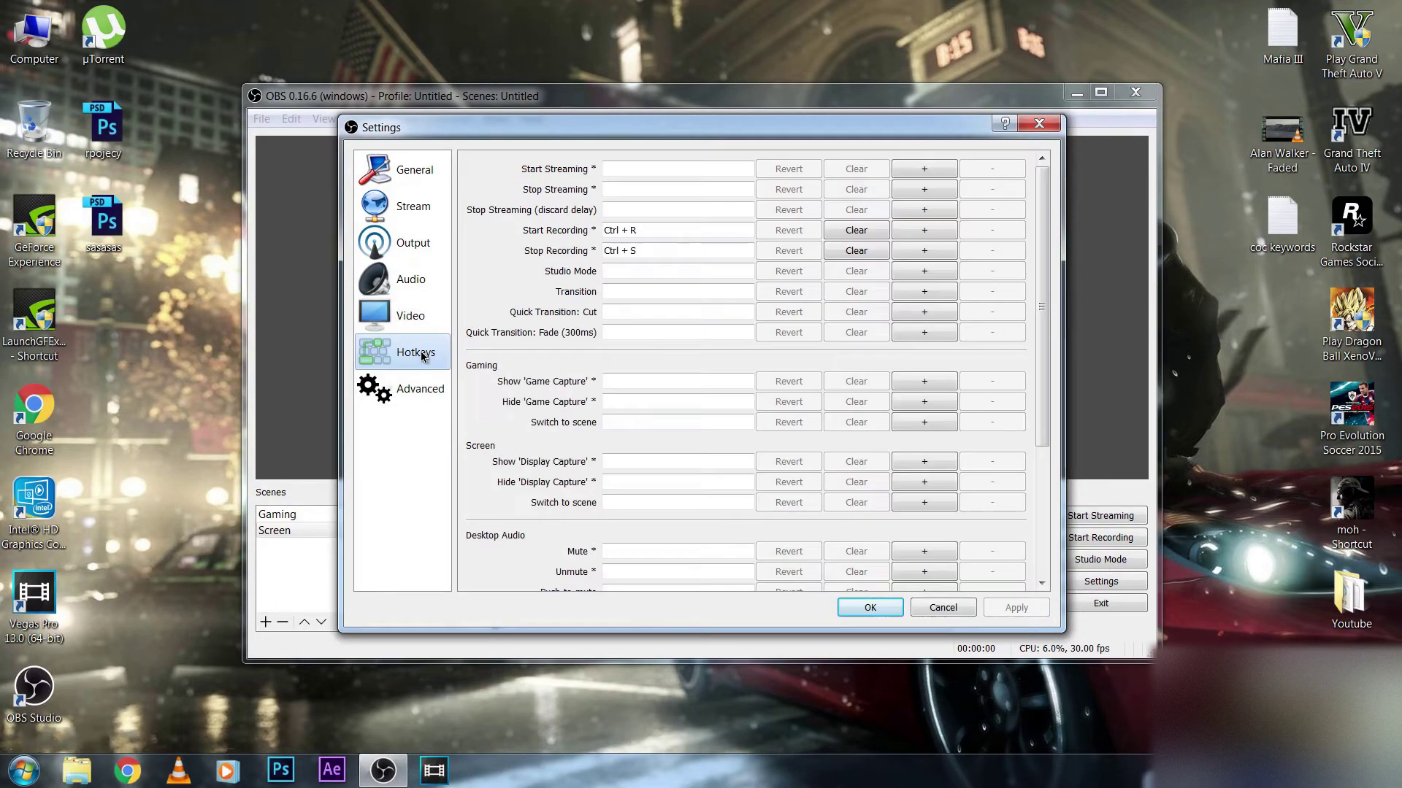
{"action": "left_click", "coordinate": [689, 231]}
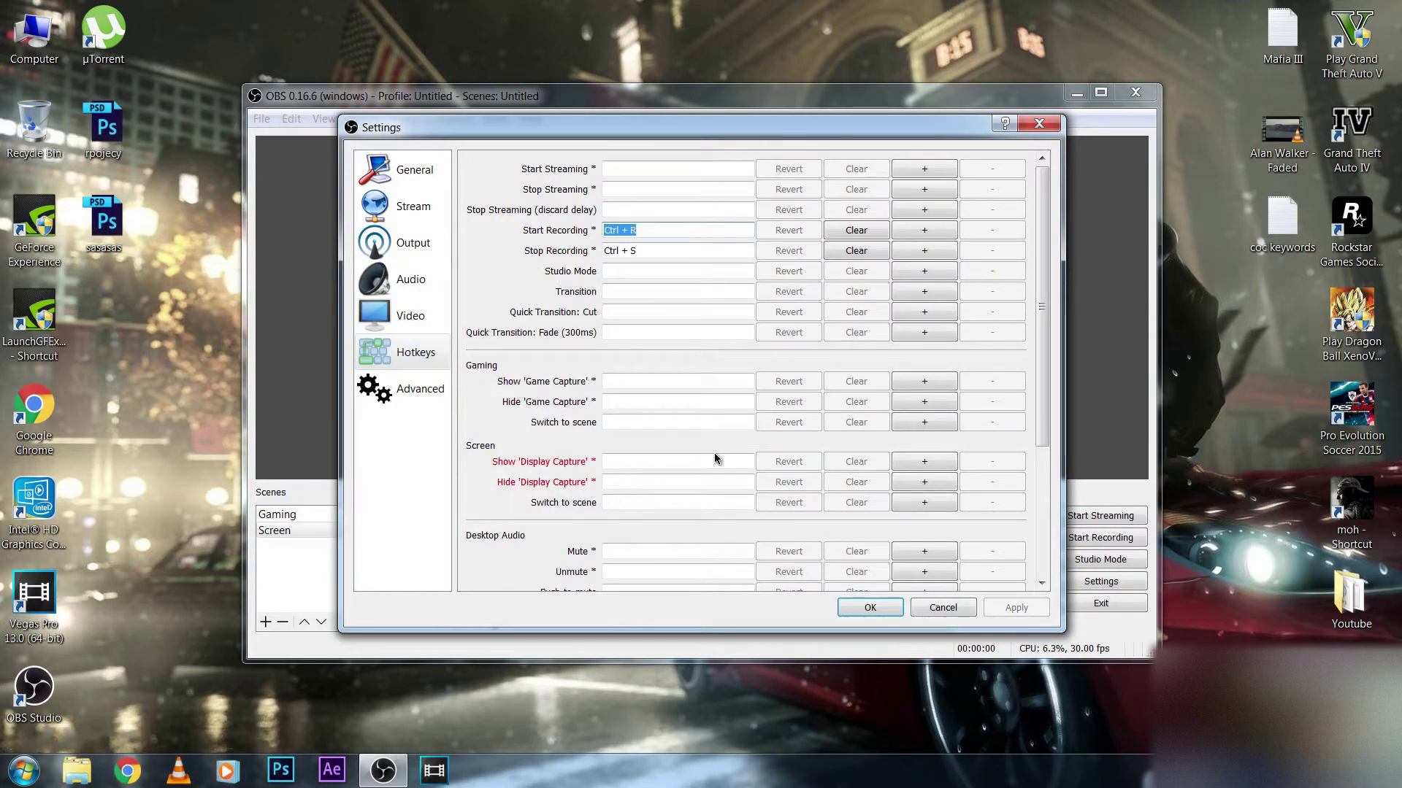
{"action": "key", "text": "ctrl"}
{"action": "key", "text": "ctrl+r"}
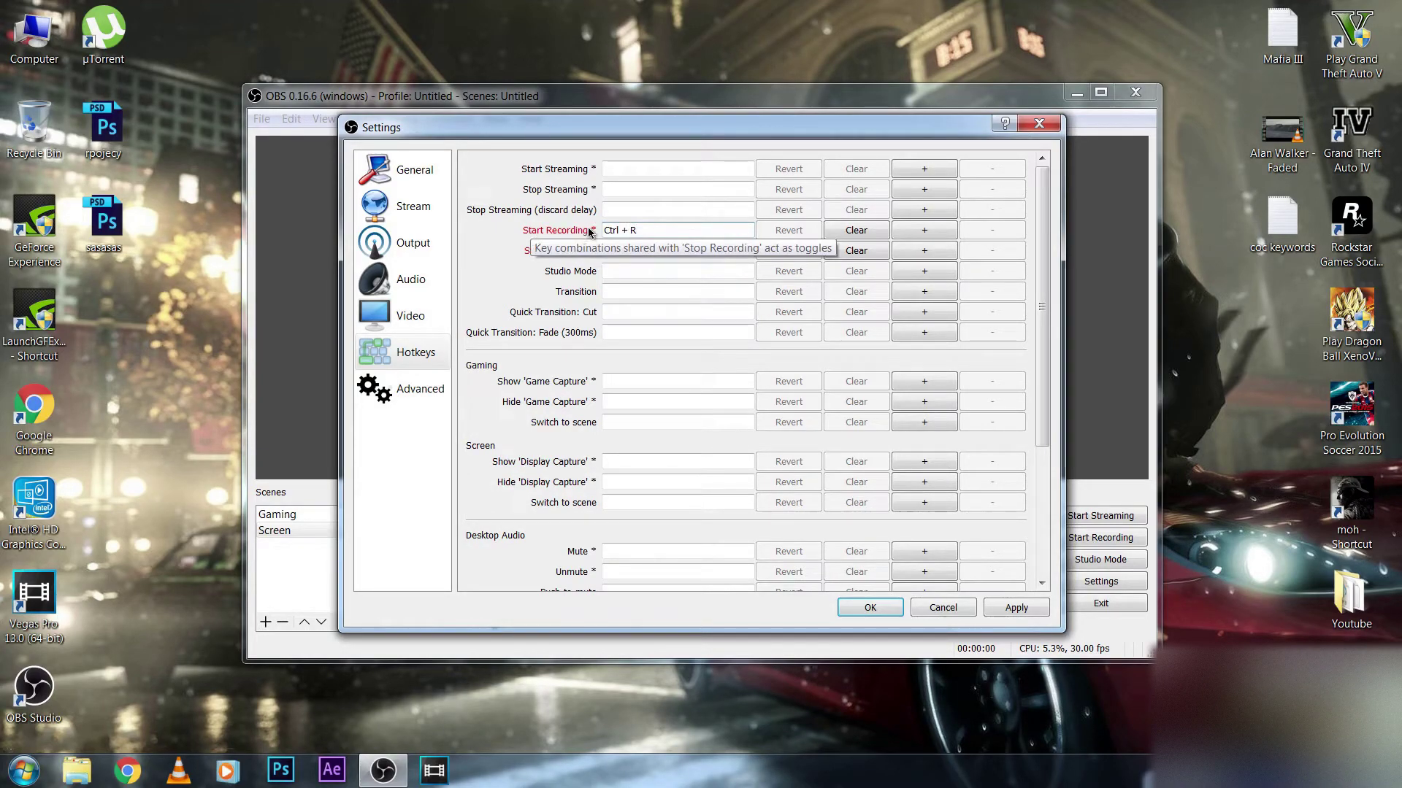
{"action": "key", "text": "Tab"}
{"action": "key", "text": "ctrl+s"}
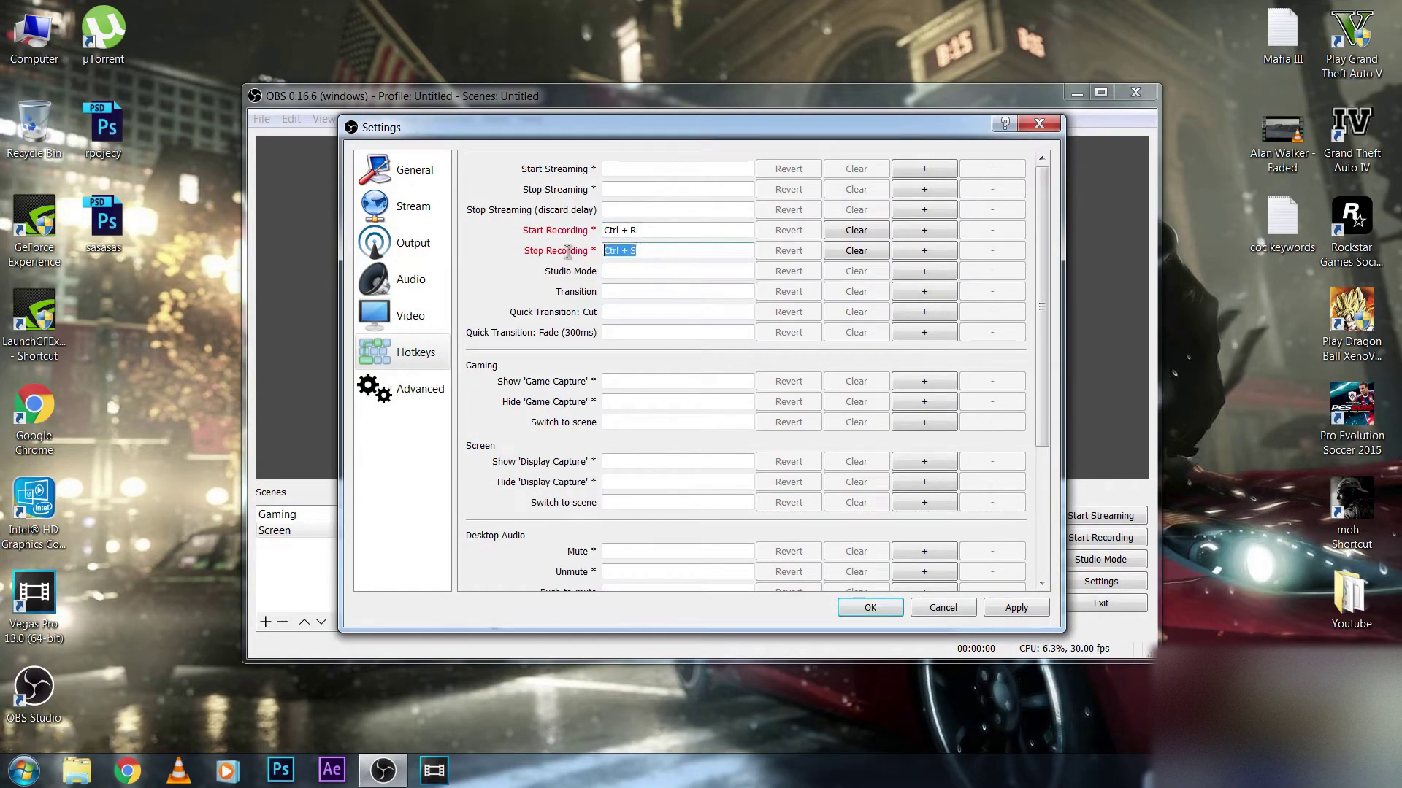
{"action": "left_click", "coordinate": [481, 247]}
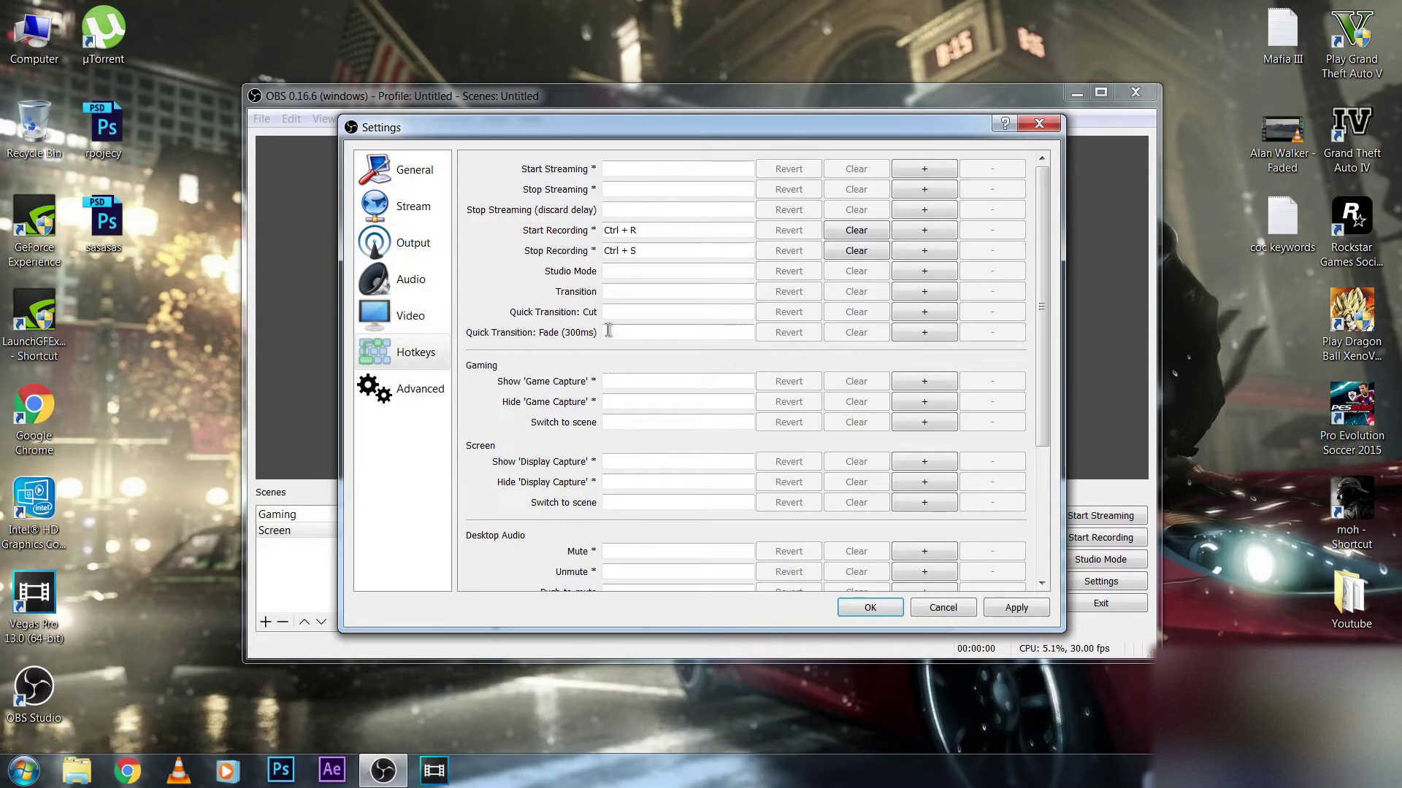
On the Advanced page, keep Normal priority and Direct3D 11 renderer after trying OpenGL.
{"action": "left_click", "coordinate": [385, 385]}
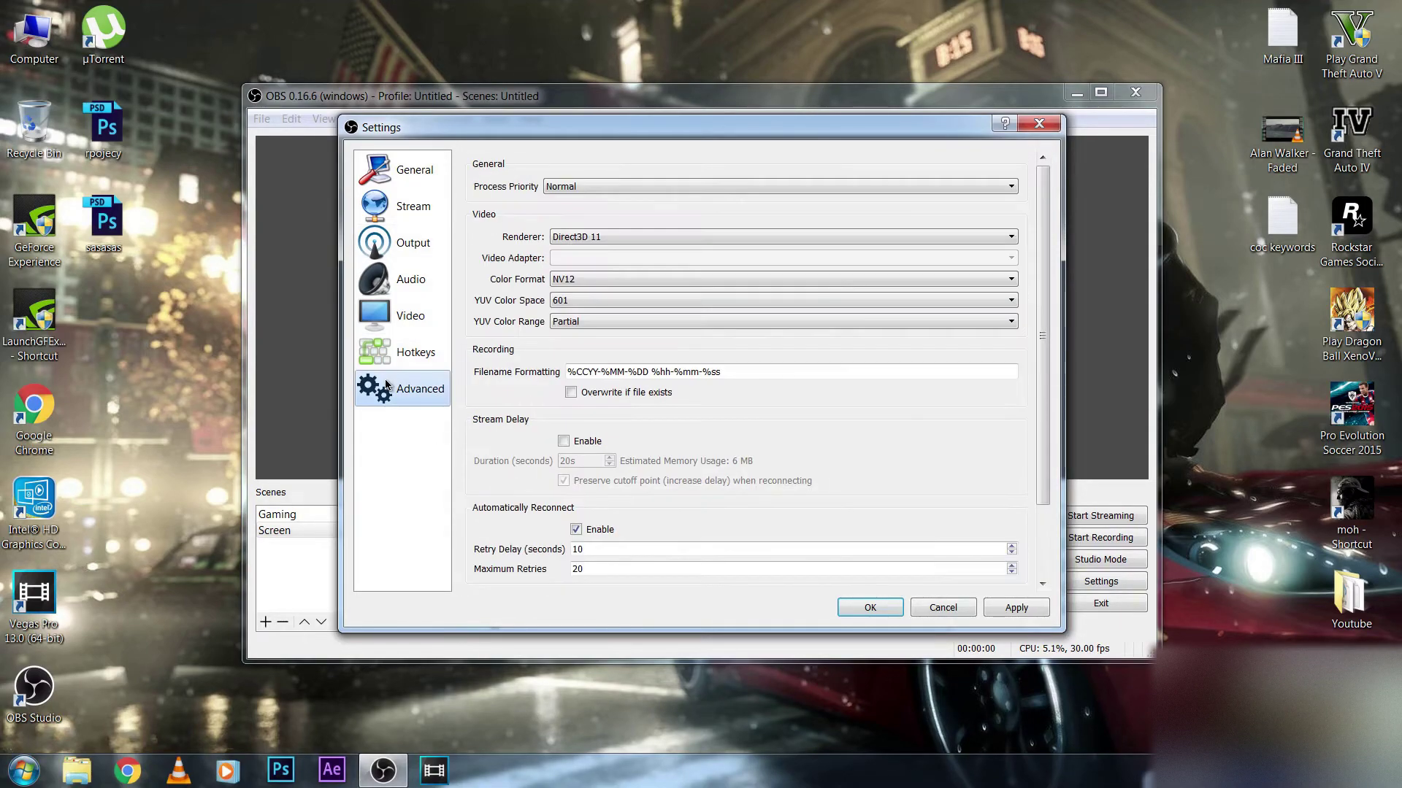
{"action": "left_click", "coordinate": [589, 186]}
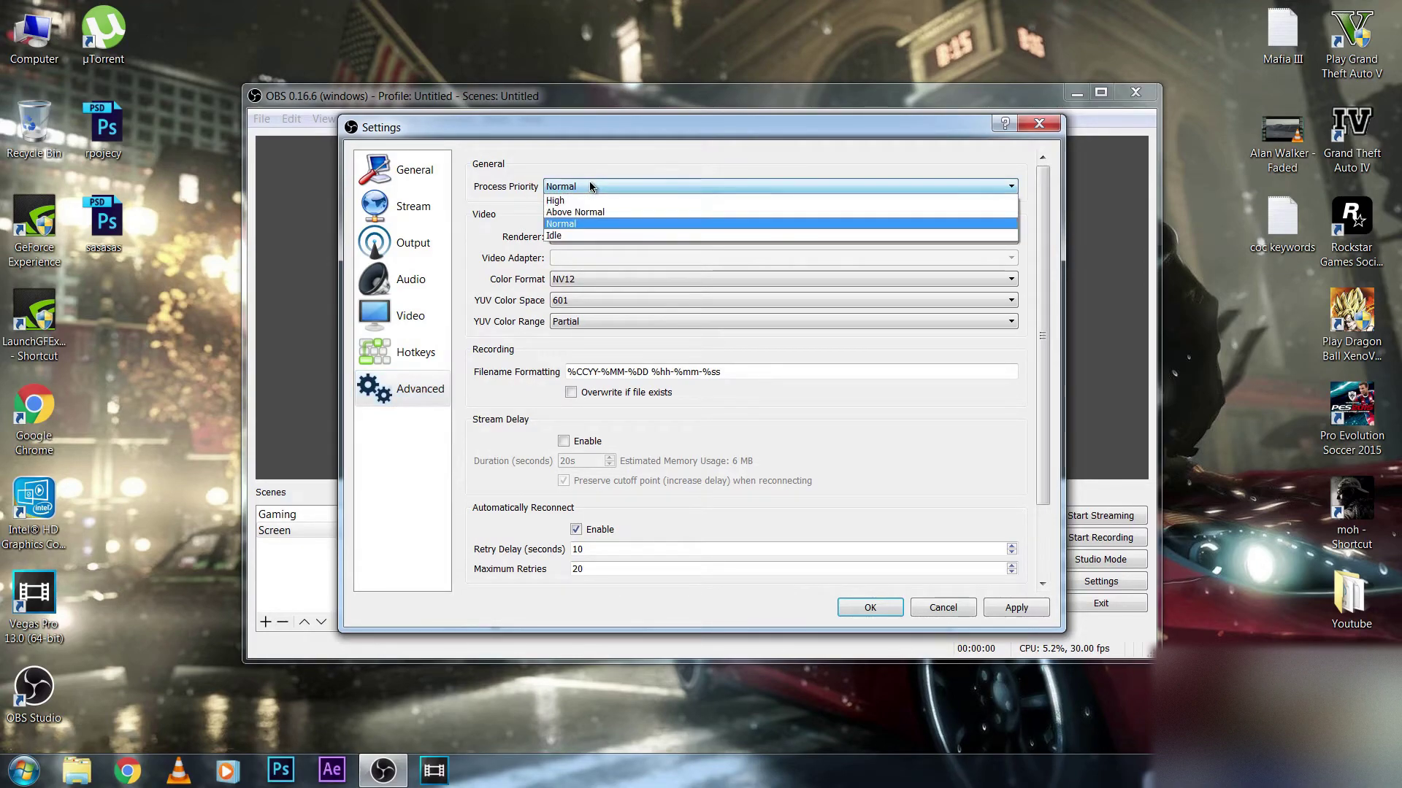
{"action": "left_click", "coordinate": [573, 223]}
{"action": "left_click", "coordinate": [588, 239]}
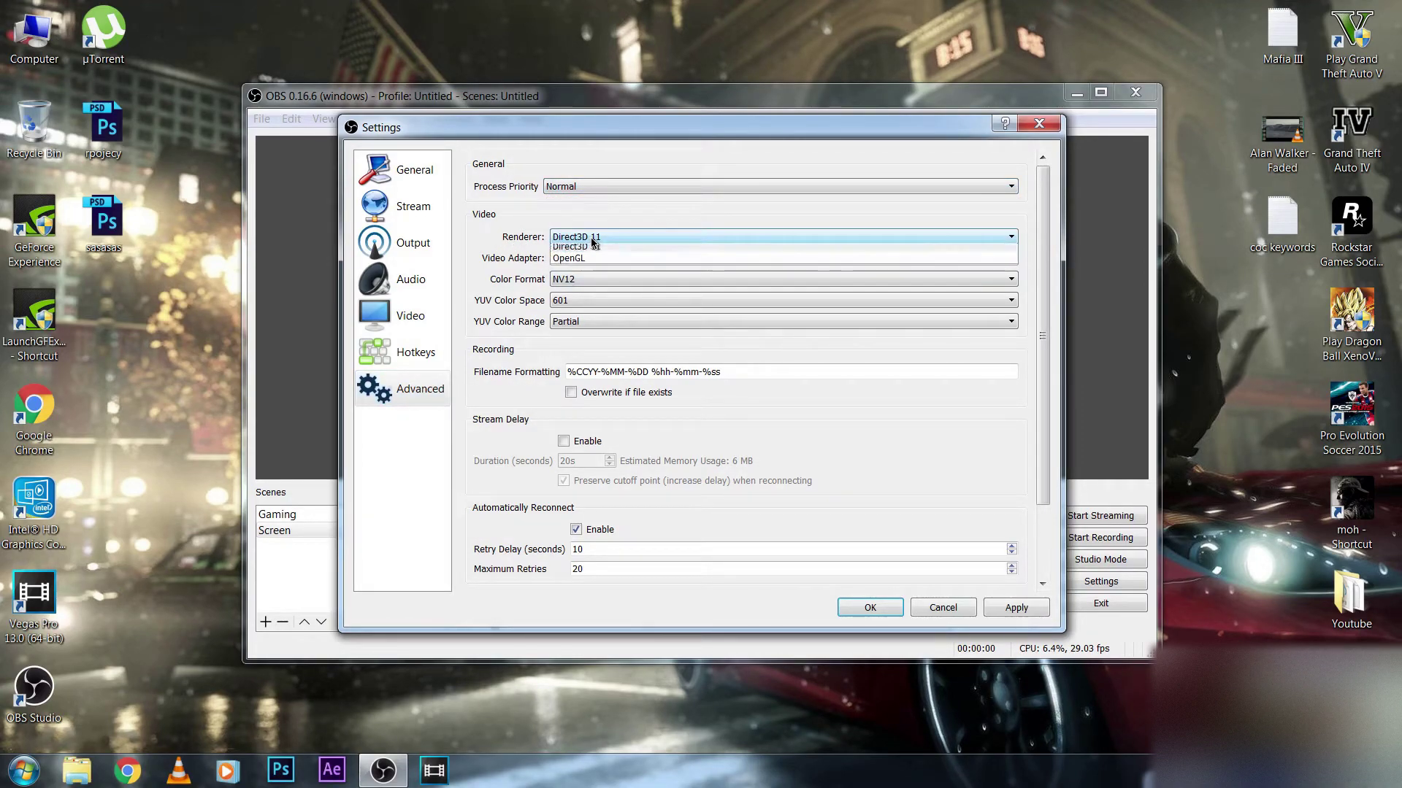
{"action": "left_click", "coordinate": [586, 263]}
{"action": "left_click", "coordinate": [584, 237]}
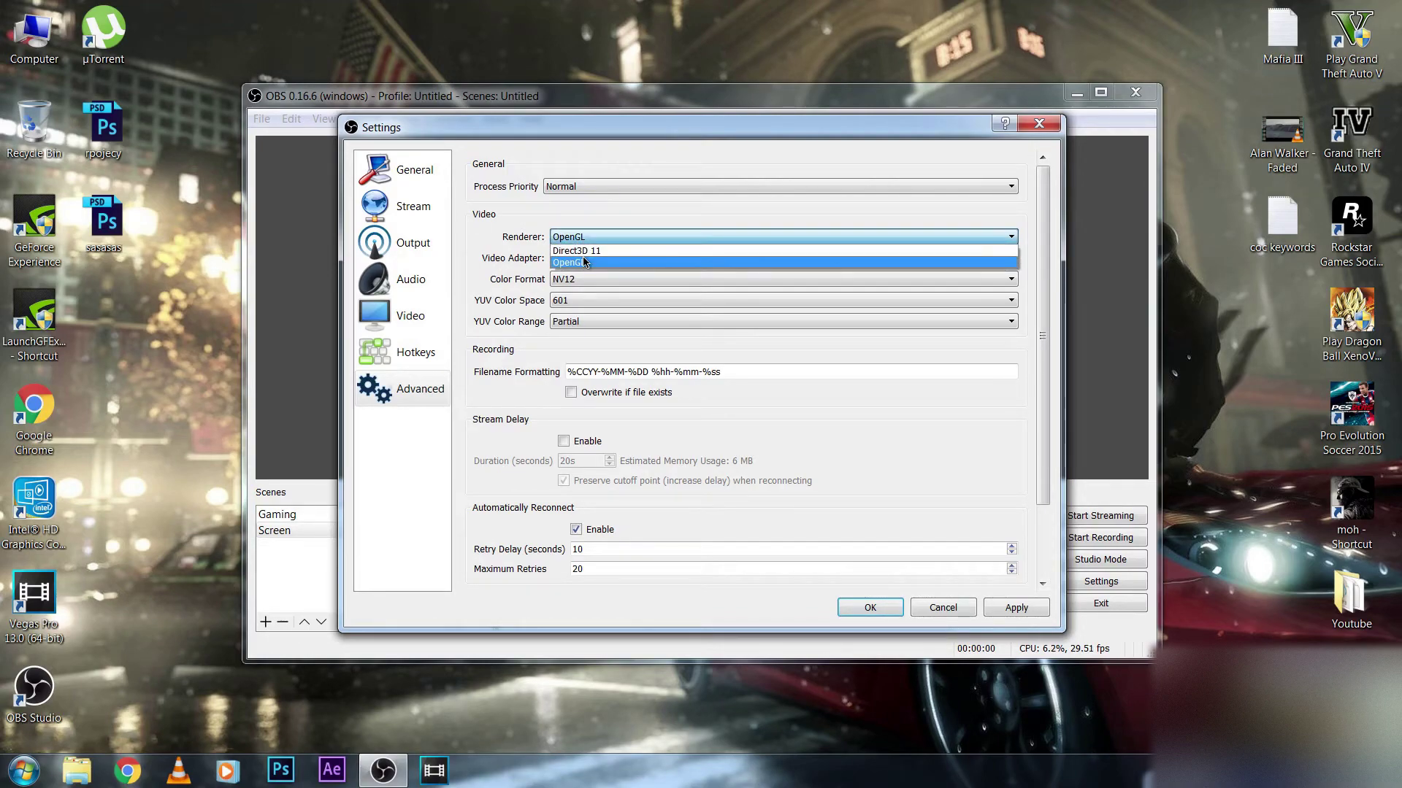
{"action": "left_click", "coordinate": [582, 251]}
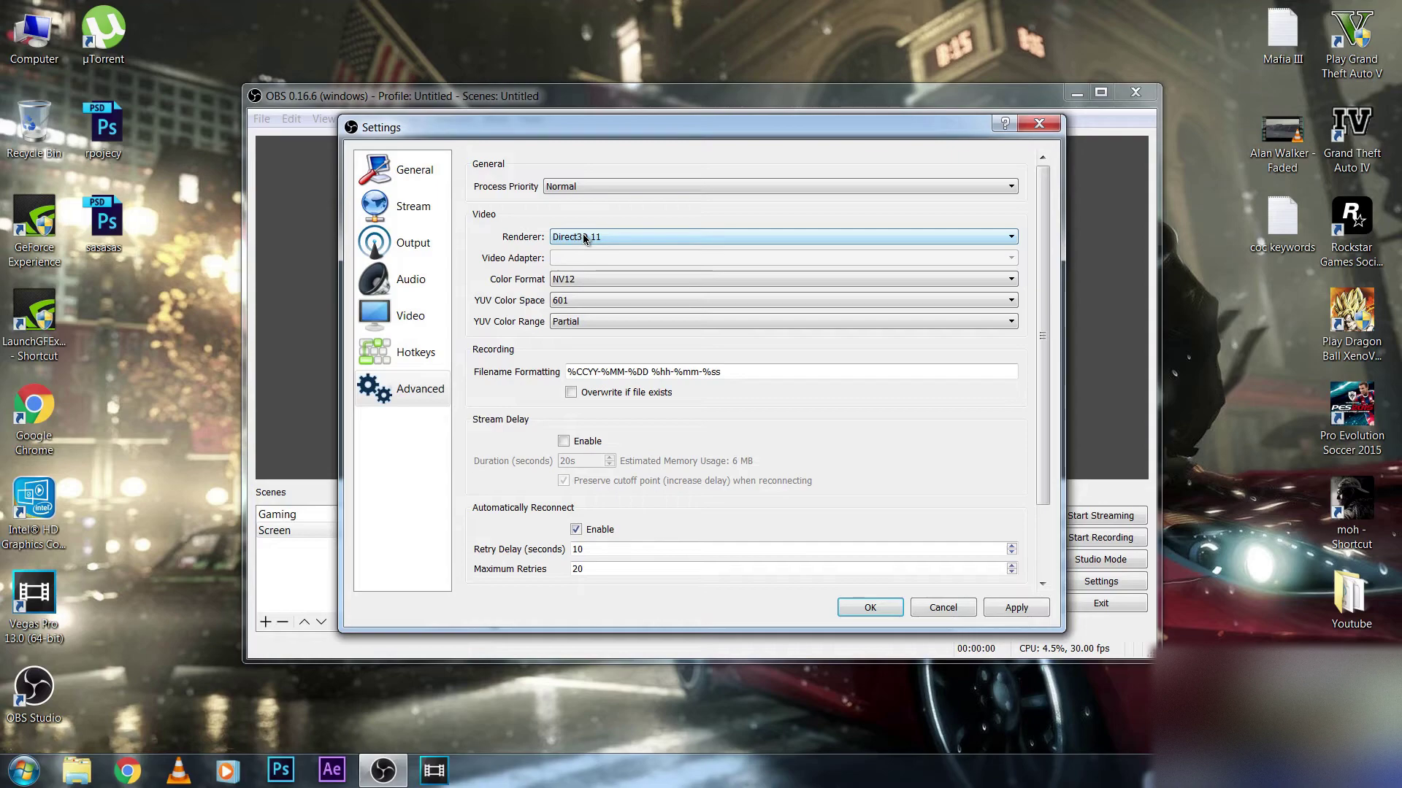
{"action": "left_click", "coordinate": [584, 238]}
{"action": "left_click", "coordinate": [573, 252]}
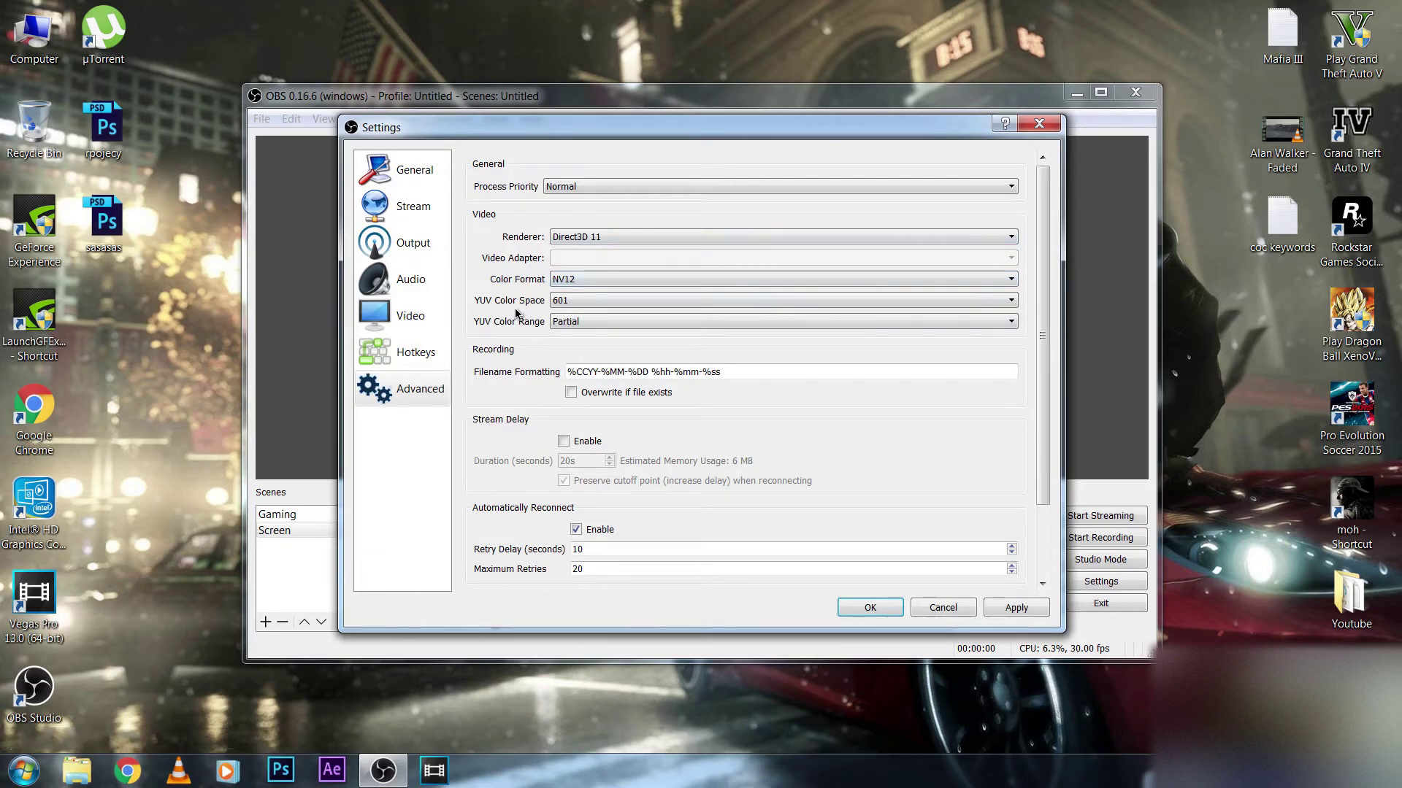
Apply all changes and close Settings with OK.
{"action": "left_click", "coordinate": [1019, 607]}
{"action": "left_click", "coordinate": [880, 610]}
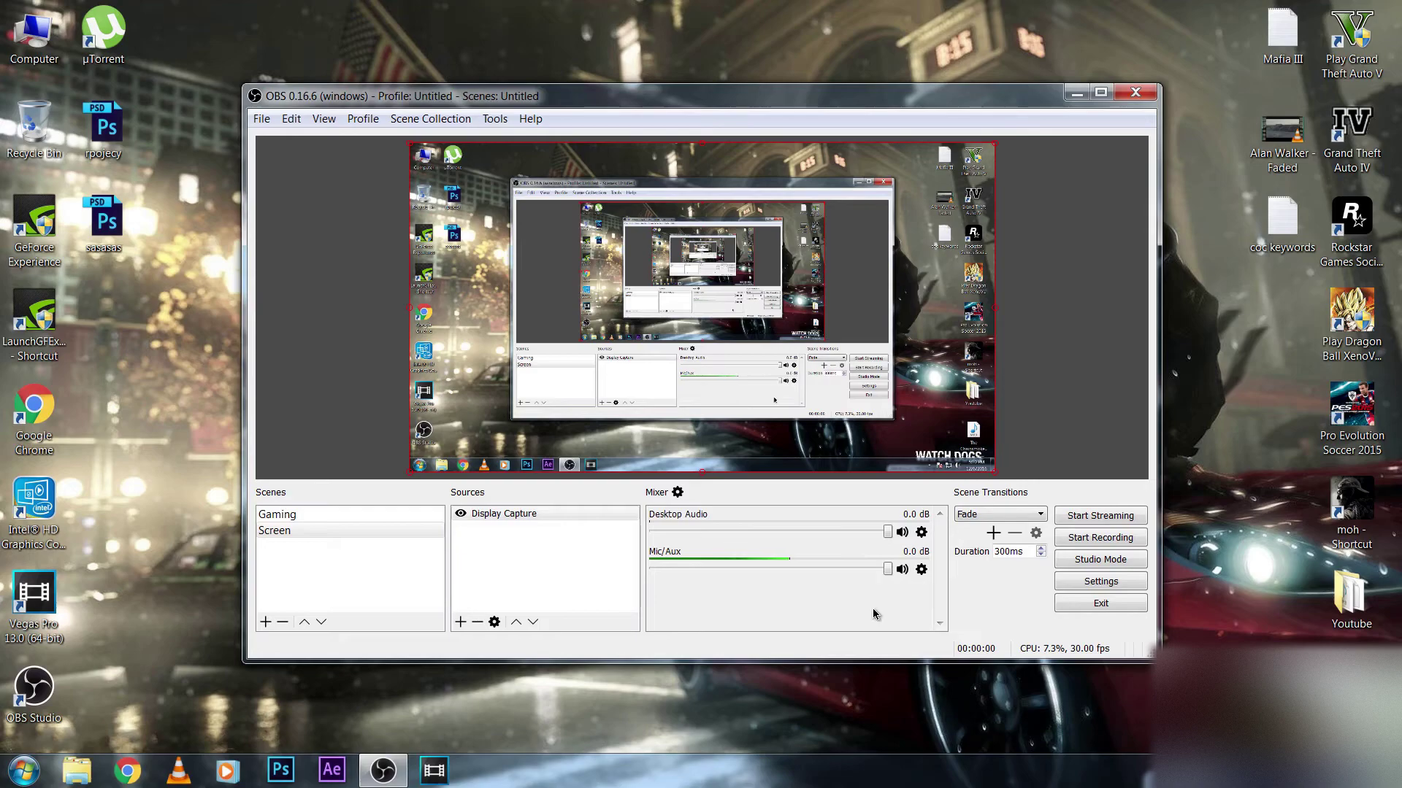